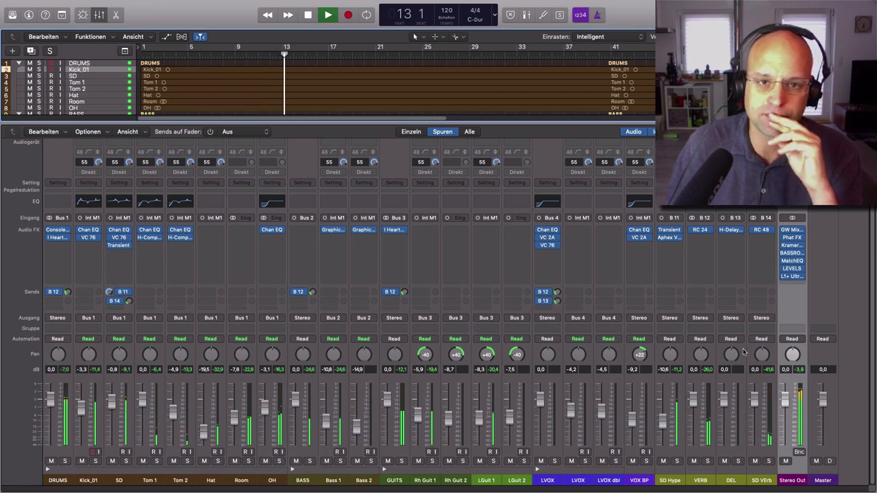
Step: Play the full mix from about bar 25, and stop playback
left_click(423, 54)
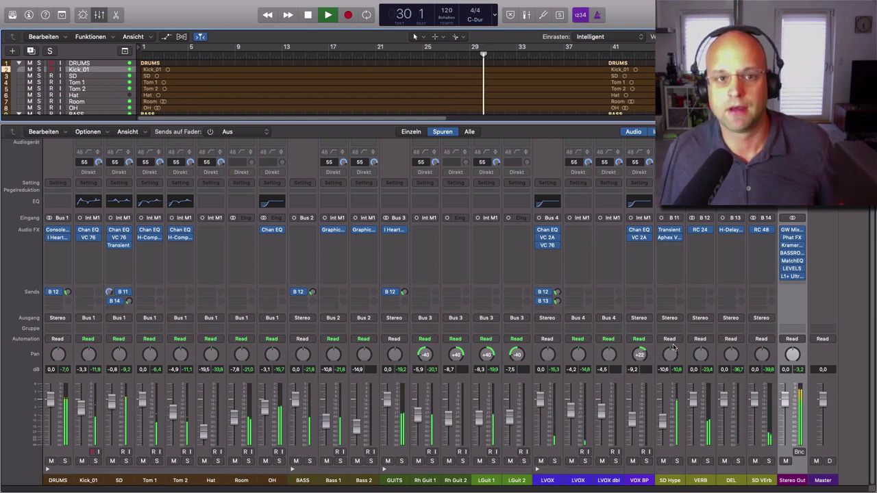
key("space")
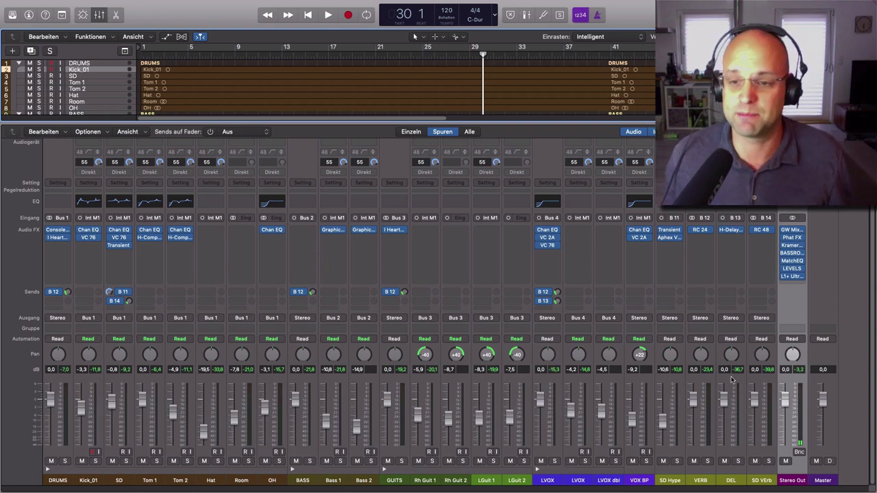
Step: Select the channels from DRUMS through SD Verb and bypass all their plug-ins and sends together
left_click(50, 481)
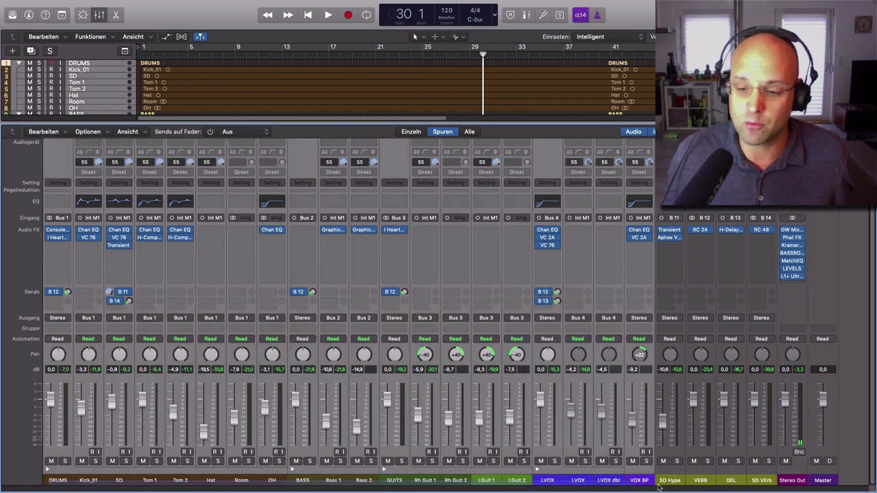
left_click(754, 232)
left_click(631, 238)
left_click(539, 246)
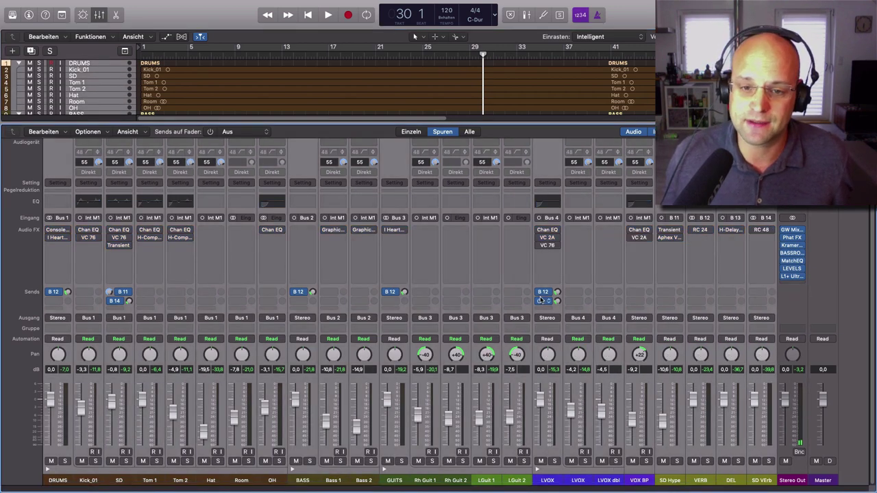
left_click(542, 292)
left_click(542, 301)
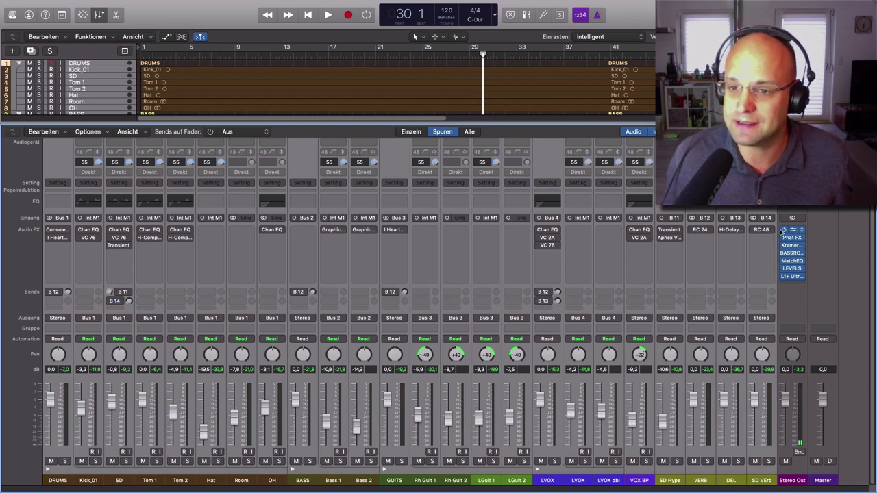
Step: Bypass the Stereo Out plug-ins from GW MixCentric through LEVELS and play the unprocessed mix from about bar 6
left_click_drag(784, 231, 785, 269)
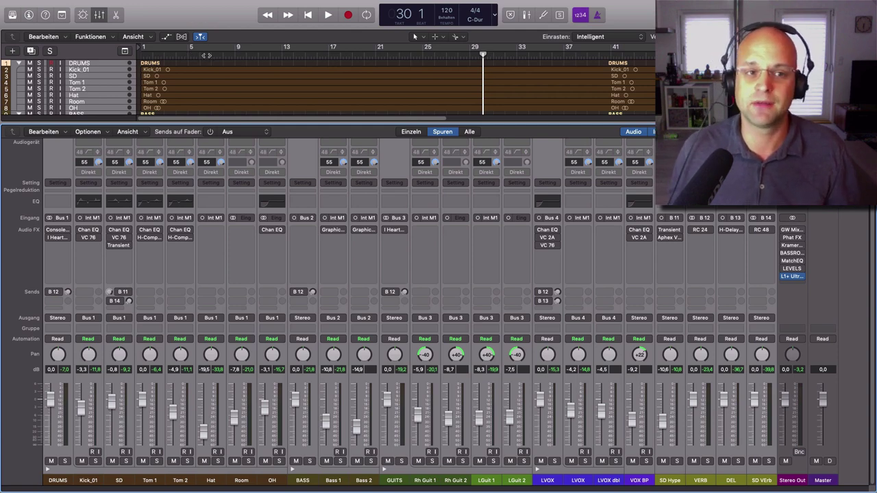
left_click(202, 55)
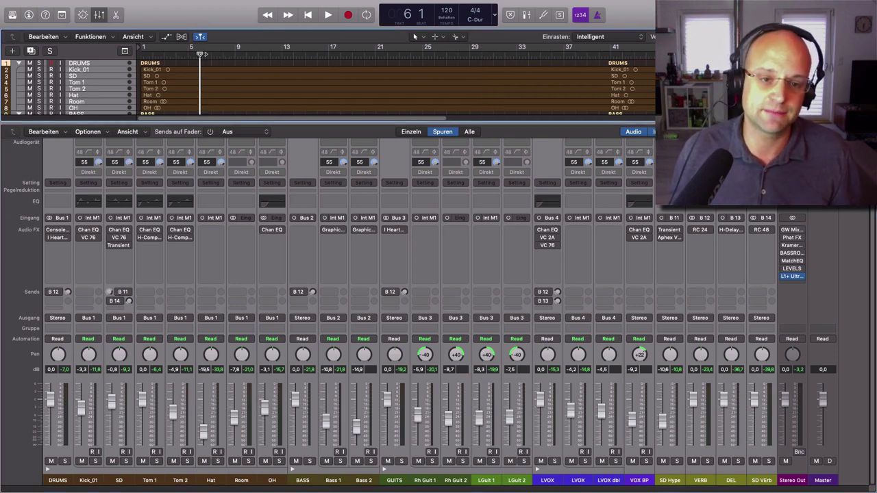
key("space")
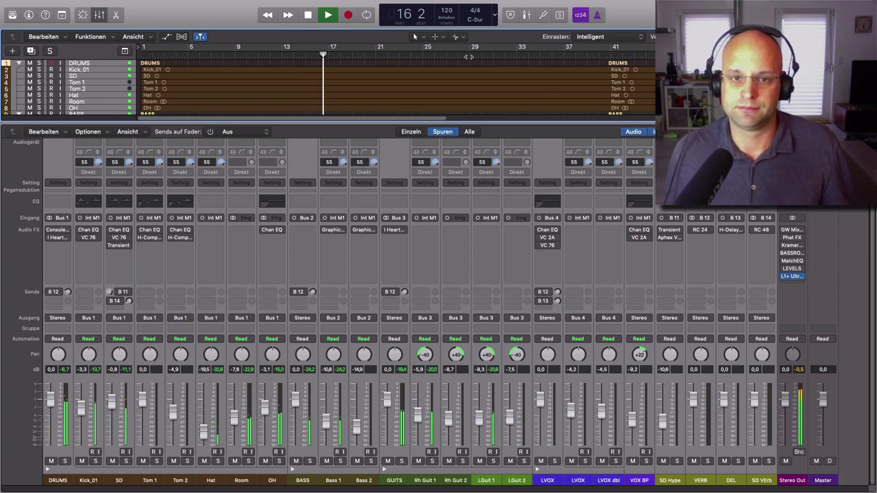
key("space")
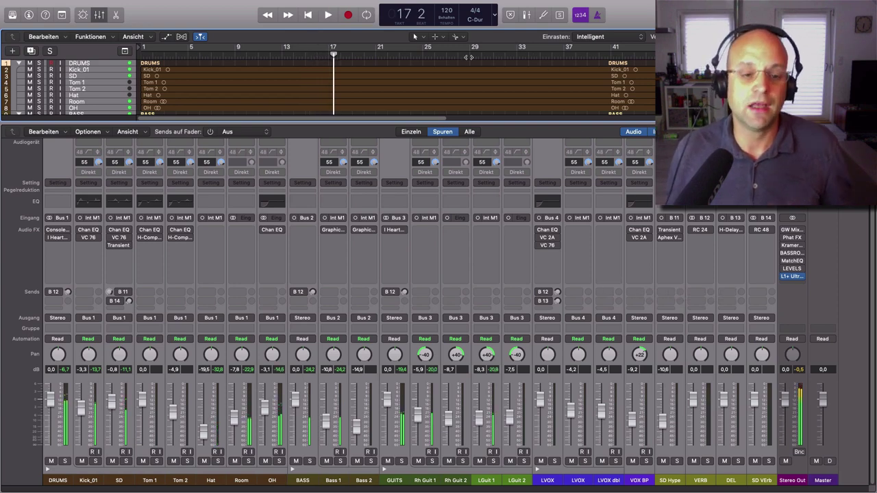
Step: Reactivate all plug-ins and sends on the selected channels and release the multi-channel selection
left_click(753, 231)
left_click(630, 237)
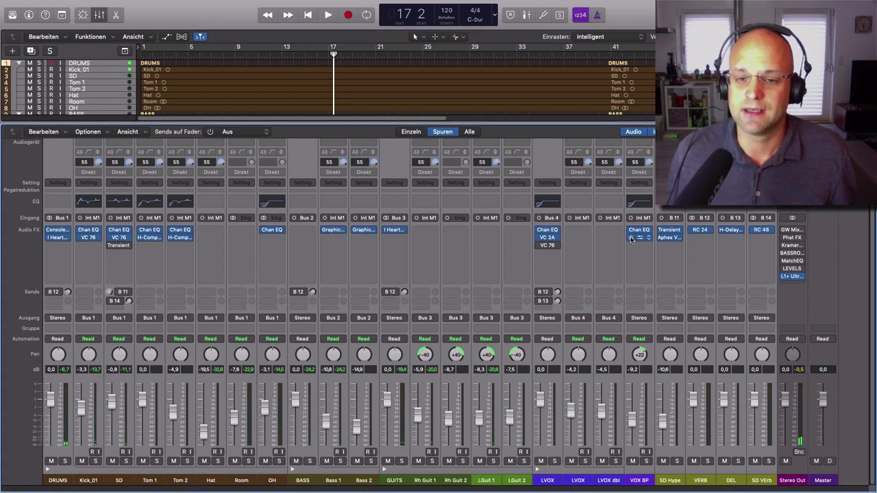
left_click(541, 295)
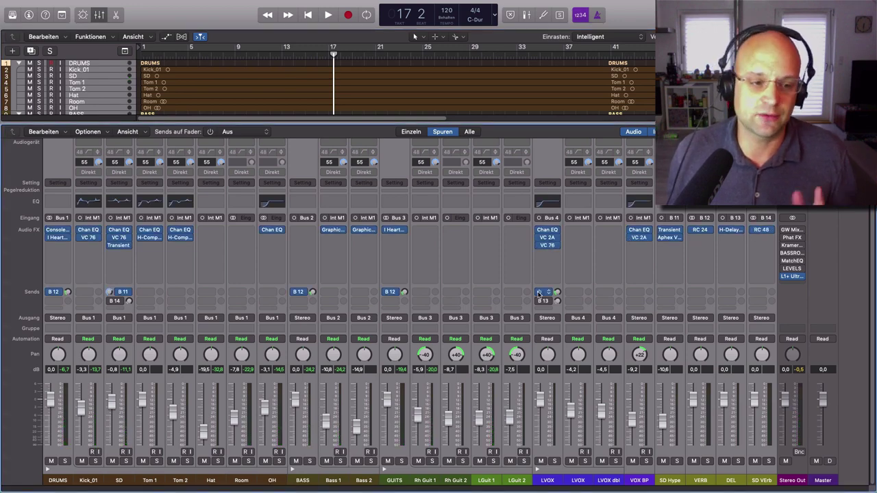
left_click(541, 302)
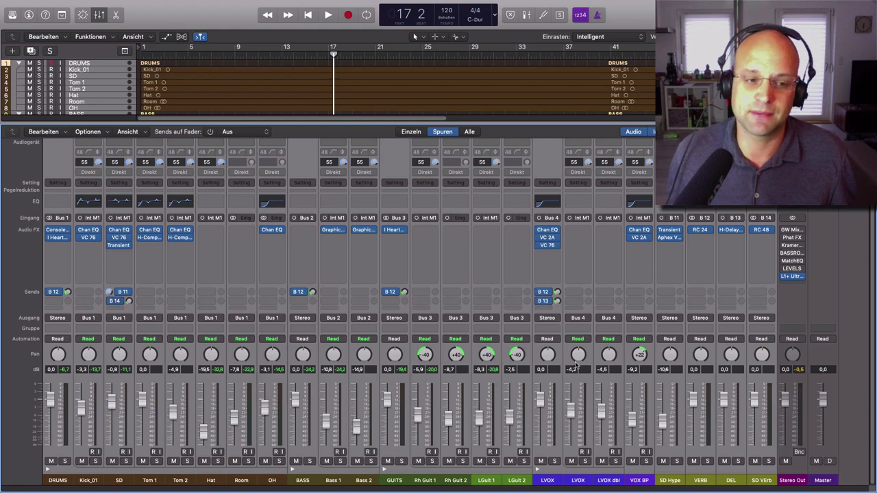
left_click(614, 480)
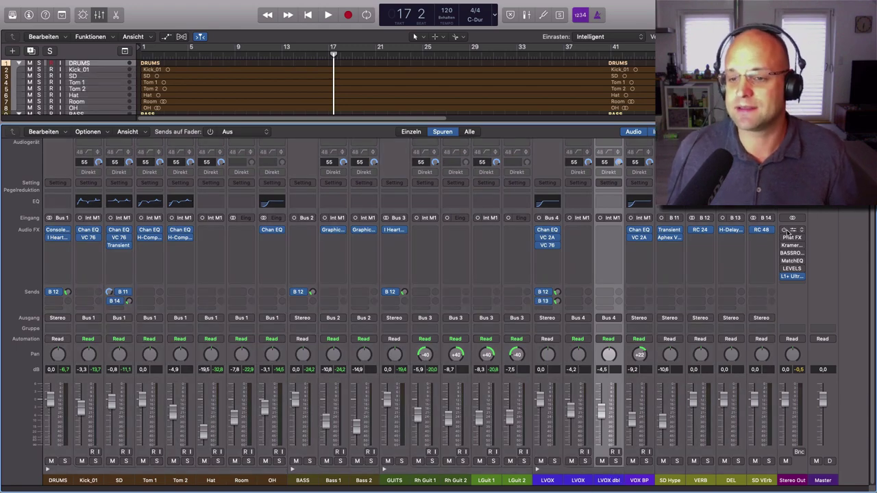
Step: Open GW MixCentric on Stereo Out and switch it on while playing the mix from about bar 13
left_click(793, 230)
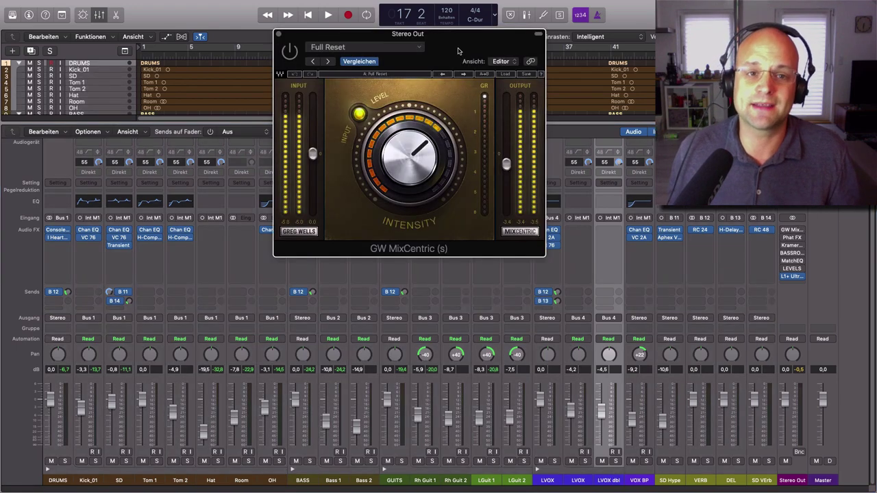
left_click_drag(458, 51, 393, 87)
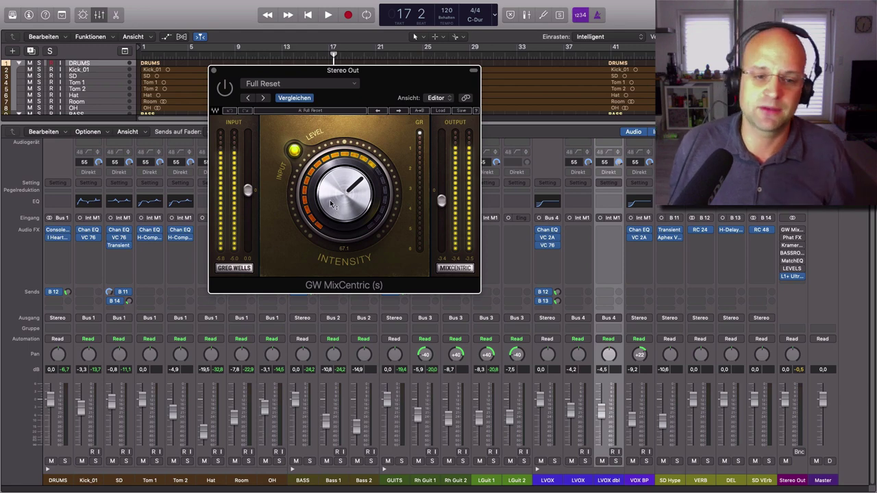
left_click_drag(412, 89, 626, 151)
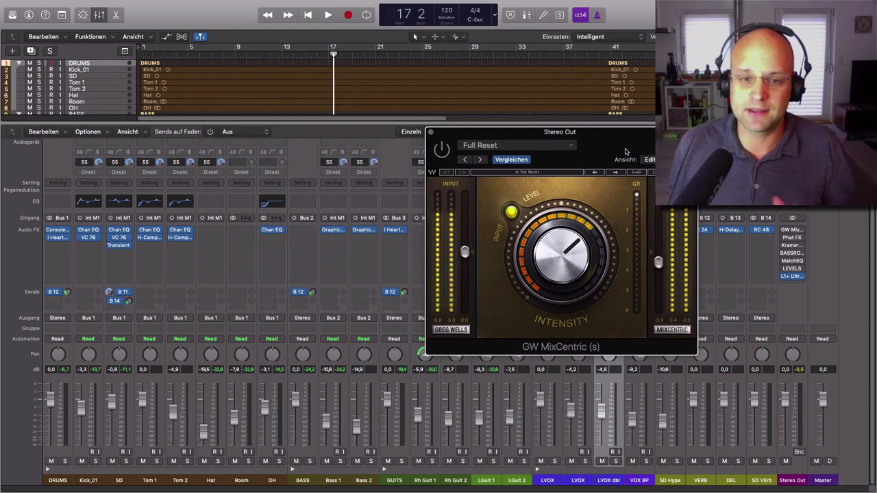
double_click(292, 58)
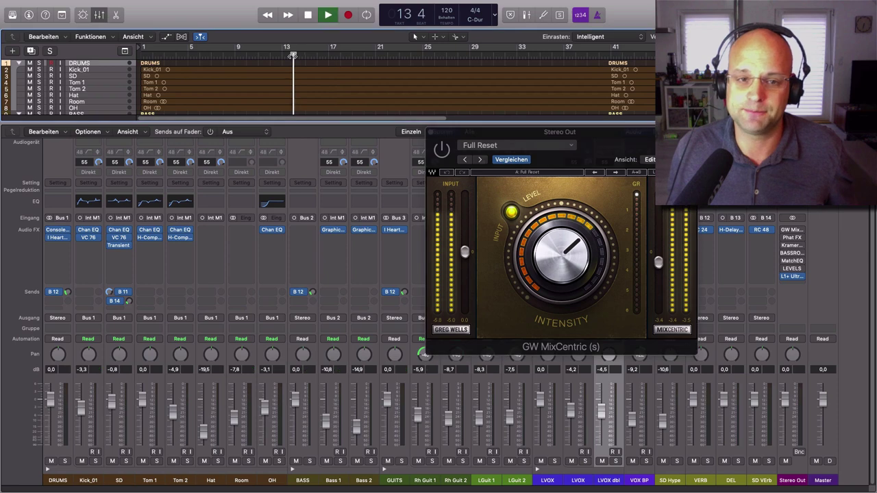
left_click(443, 154)
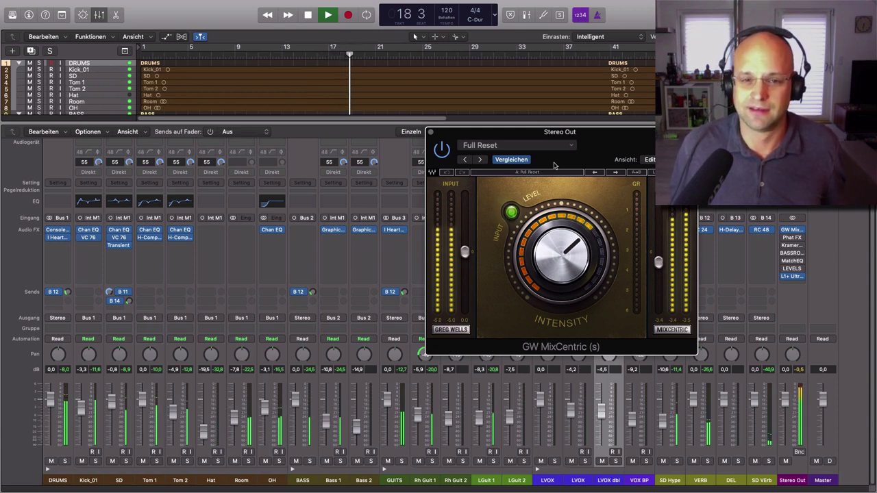
key("space")
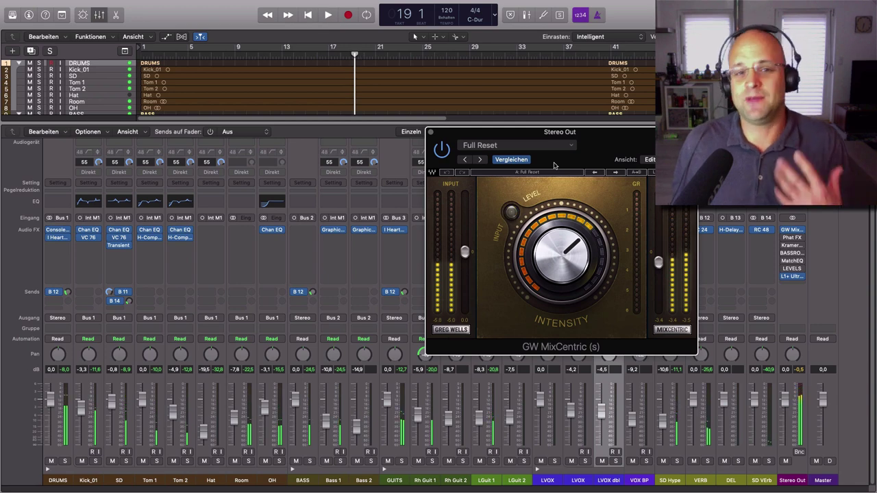
left_click_drag(555, 165, 433, 162)
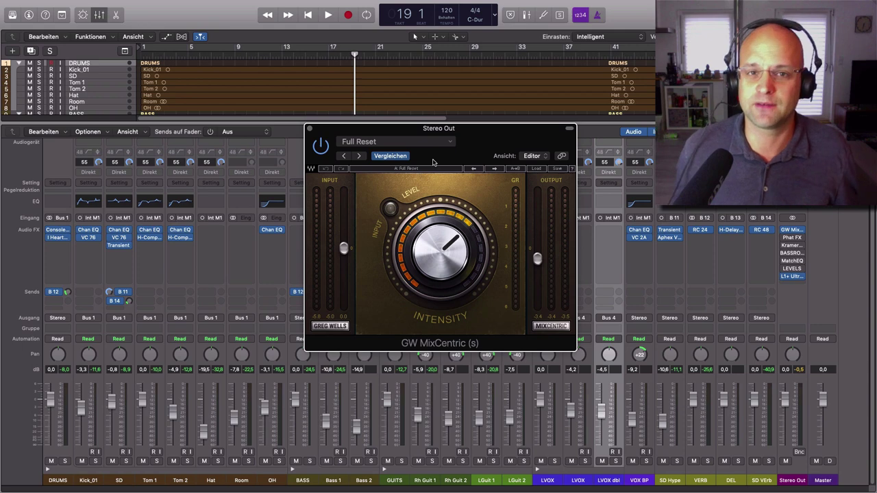
Step: Enable Phat FX on Stereo Out while playing from about bar 18, and close the Phat FX and GW MixCentric windows
left_click(792, 239)
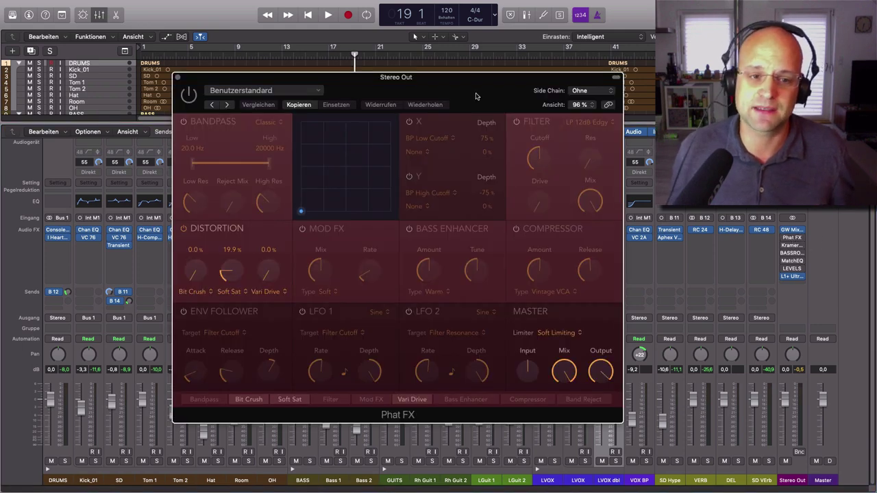
left_click_drag(429, 87, 429, 115)
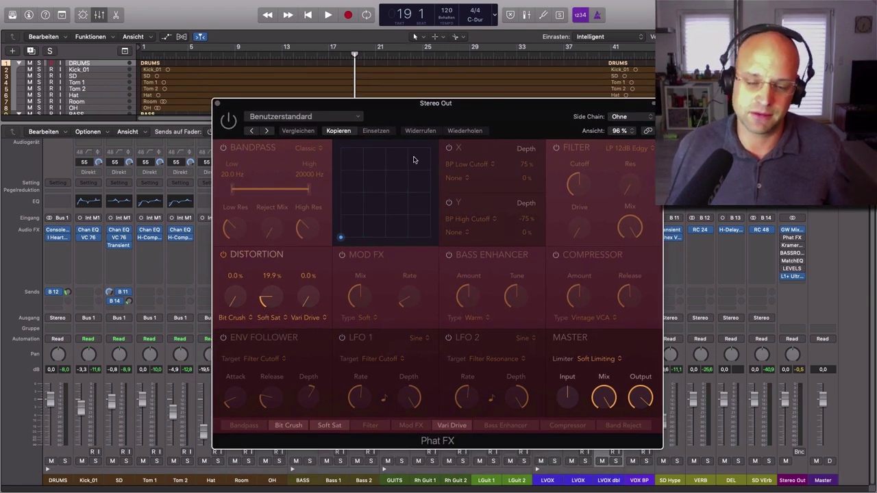
left_click(342, 59)
key("space")
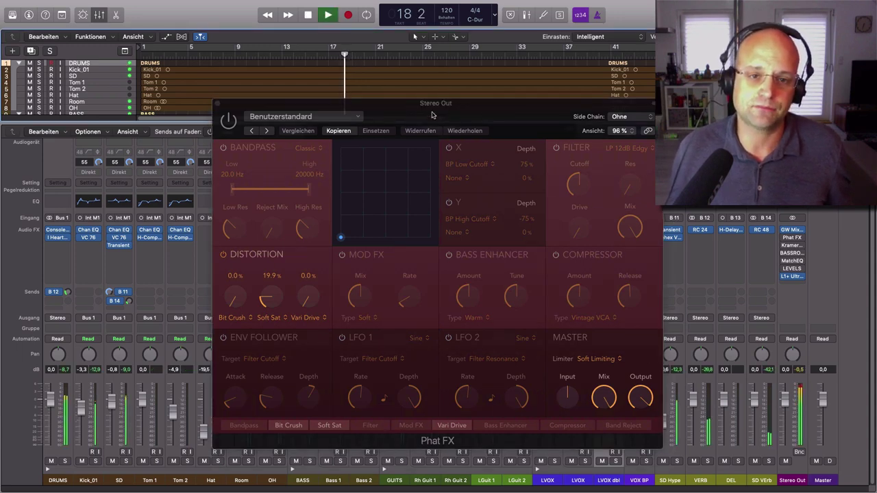
left_click(225, 125)
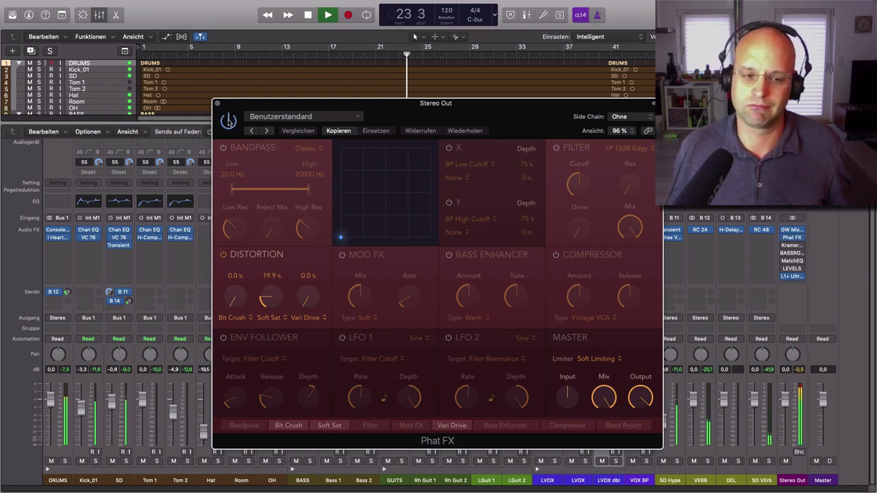
key("space")
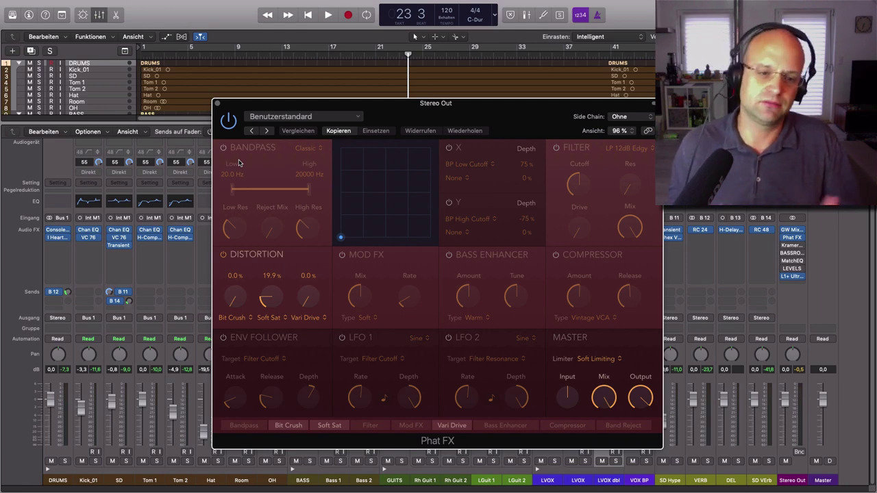
left_click(217, 103)
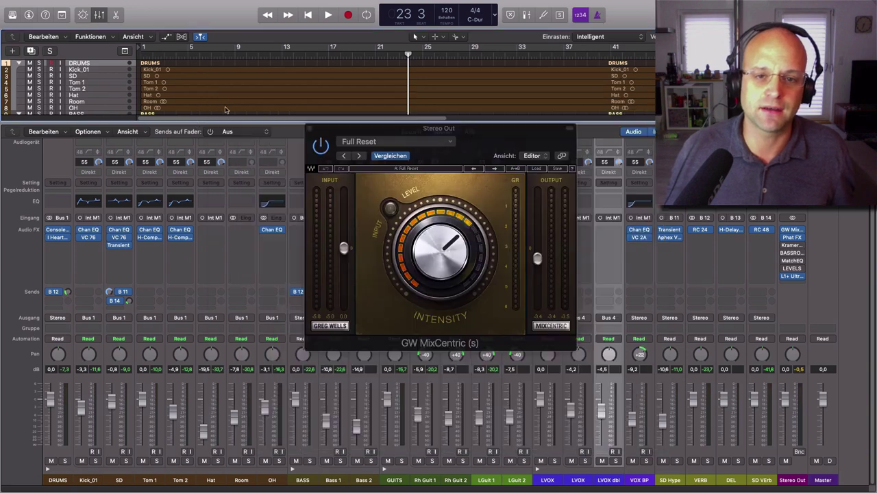
left_click(309, 129)
Step: Enable the Kramer Tape plug-in on Stereo Out while playing from about bar 21, and close its window
left_click(792, 245)
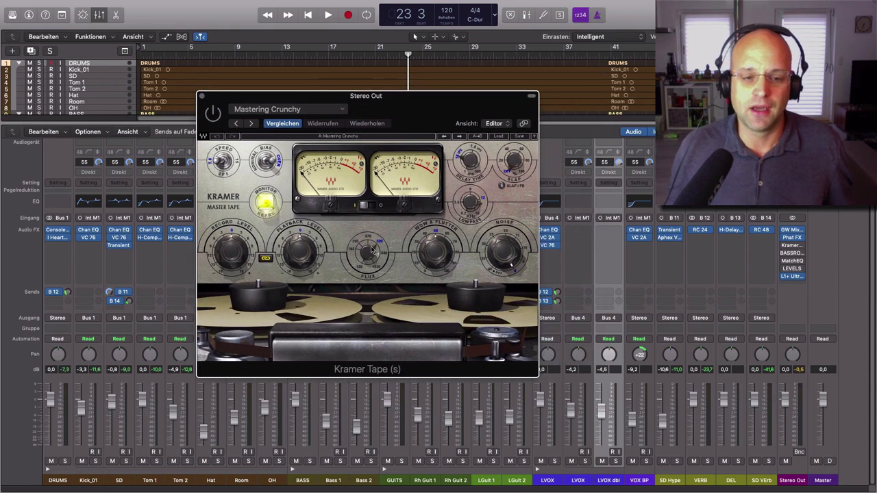
mouse_move(374, 251)
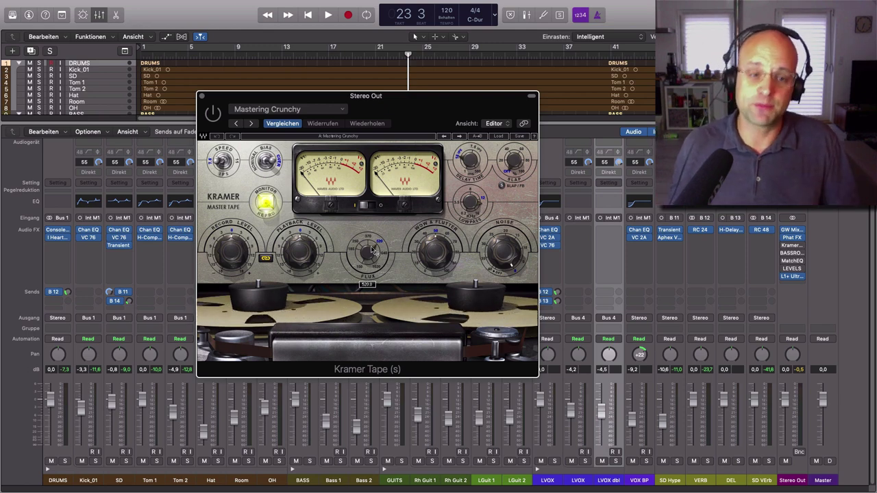
left_click(376, 56)
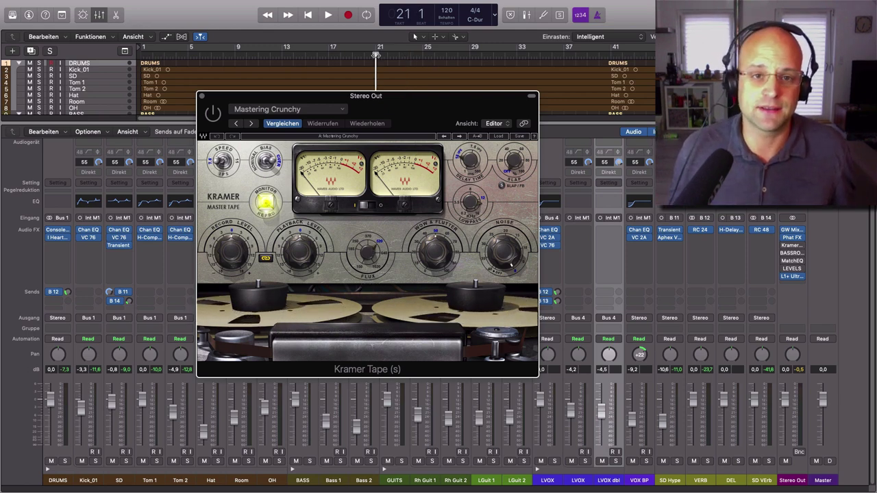
key("space")
left_click_drag(356, 114, 440, 143)
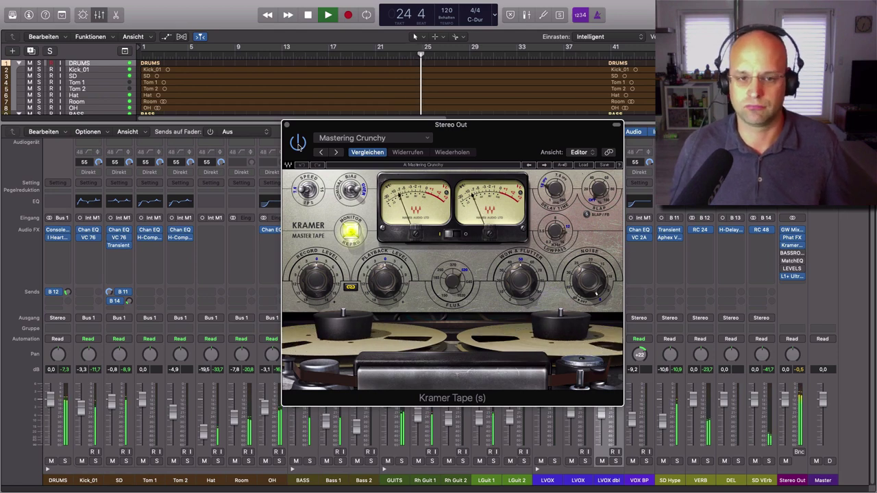
key("space")
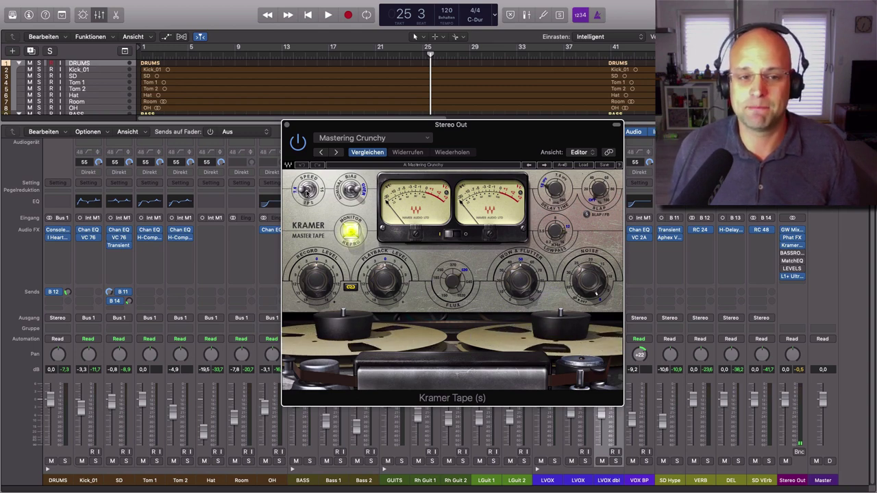
mouse_move(311, 194)
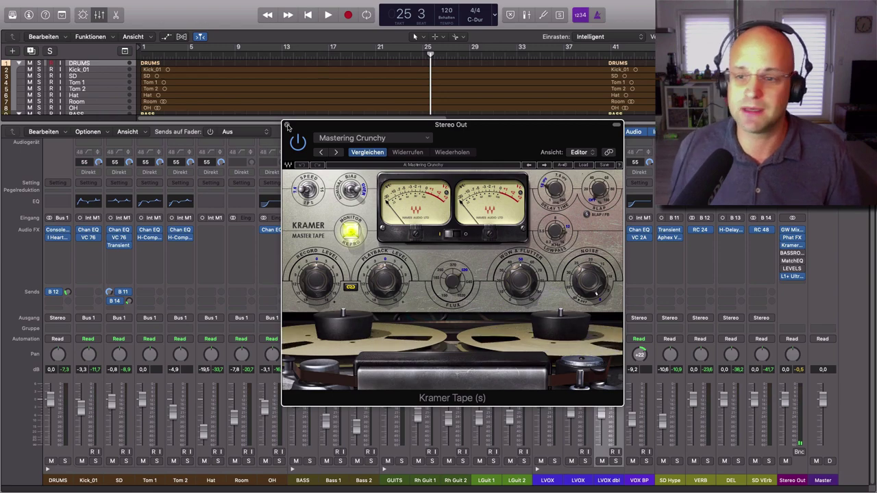
left_click(288, 126)
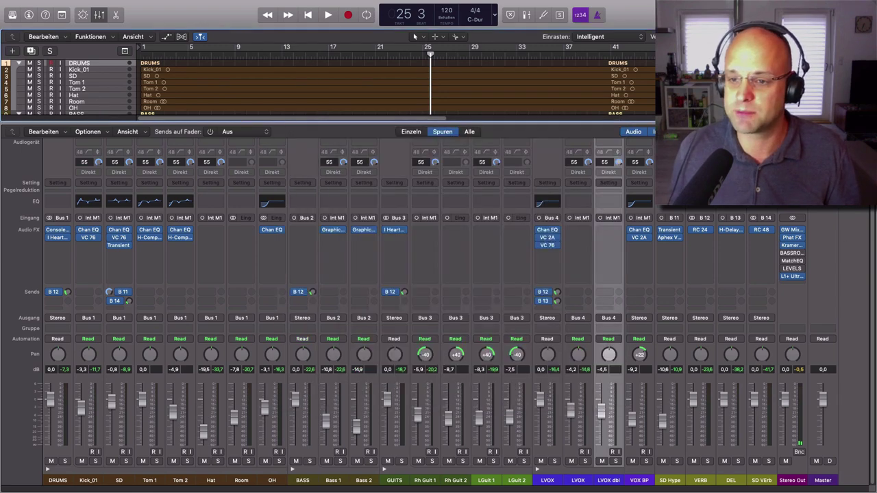
Step: Review the BASSROOM bands and the Match EQ curve on Stereo Out, closing each plug-in window after inspection
left_click(792, 253)
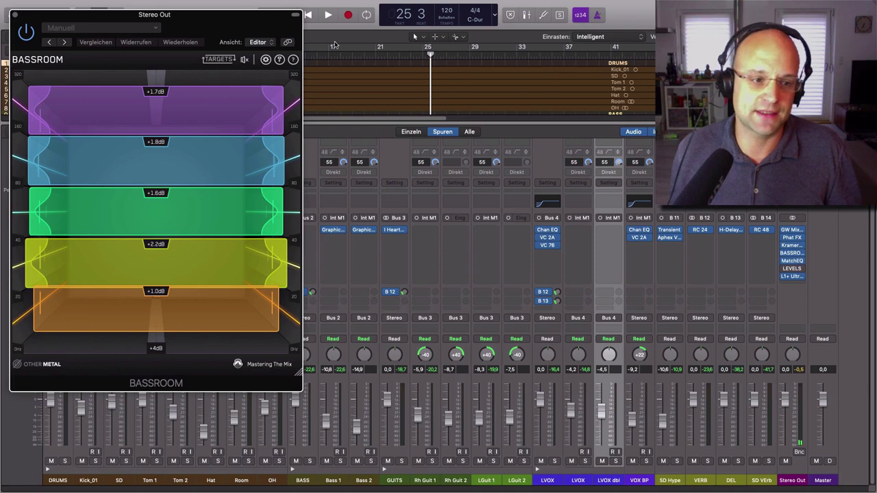
left_click_drag(216, 19, 325, 63)
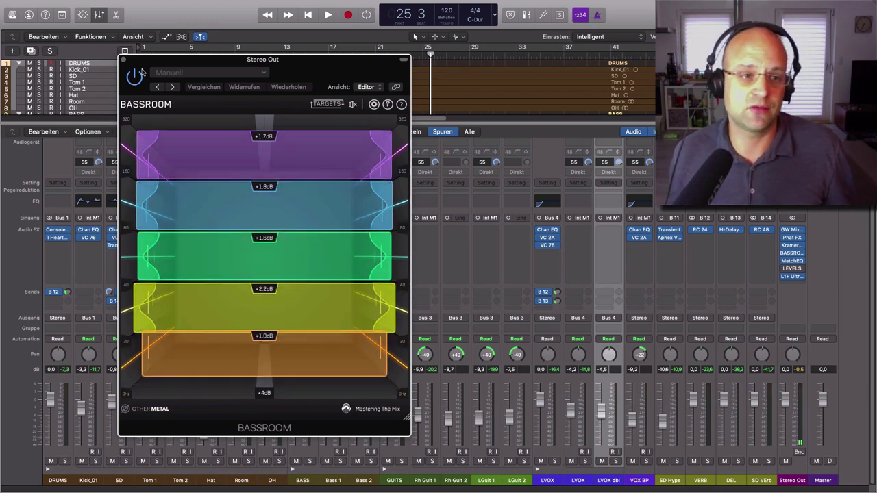
left_click_drag(306, 71, 413, 73)
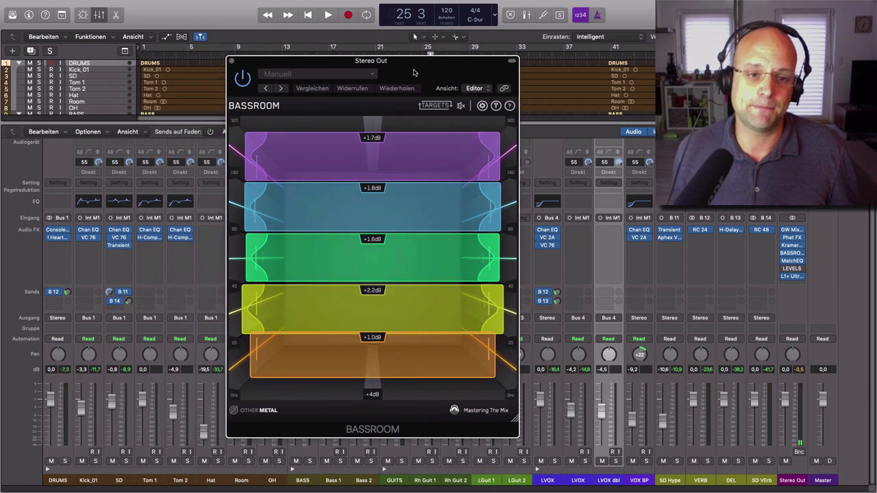
left_click(231, 62)
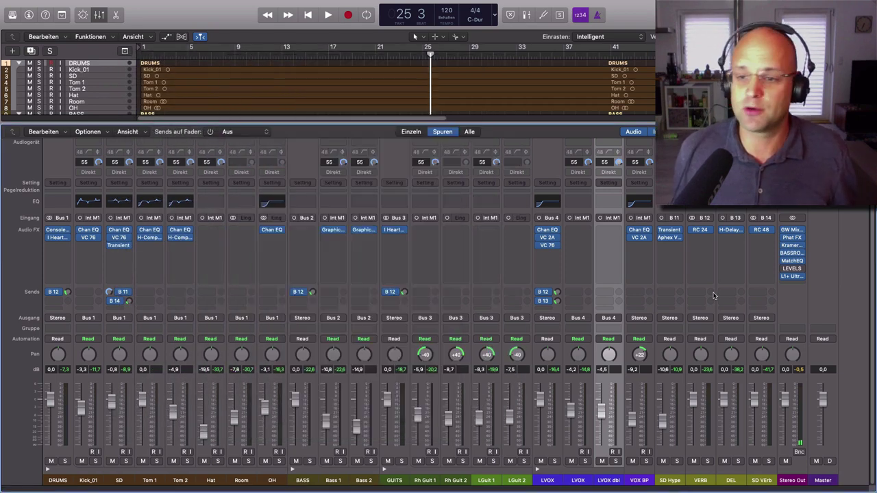
left_click(794, 261)
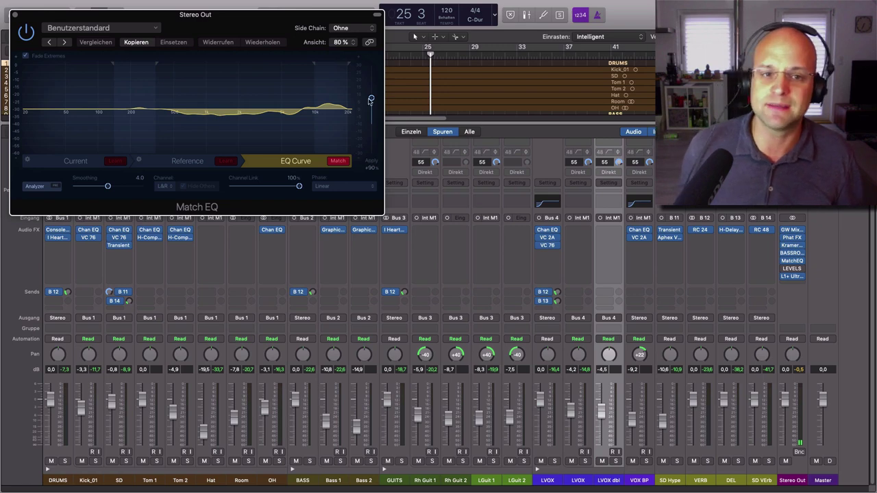
left_click(15, 14)
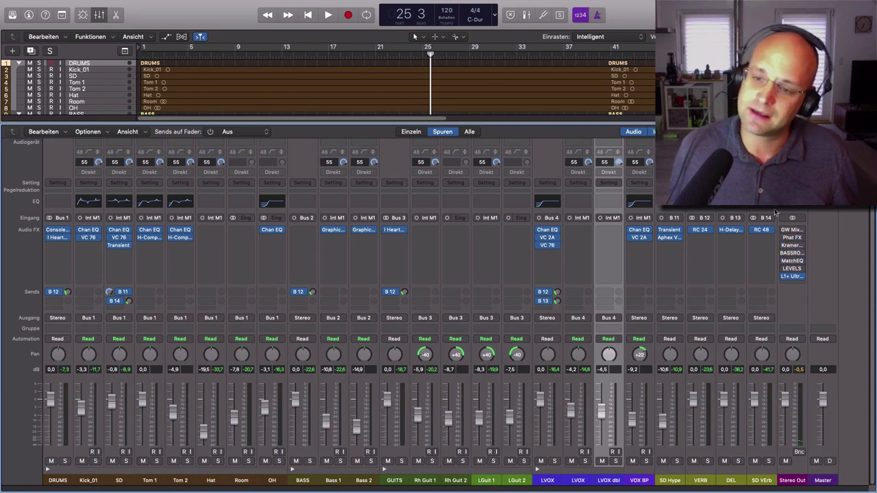
Step: Play the mix from about bar 25 with the Stereo Out chain bypassed, re-enabling its plug-ins in order through BASSROOM, MatchEQ and LEVELS
key("space")
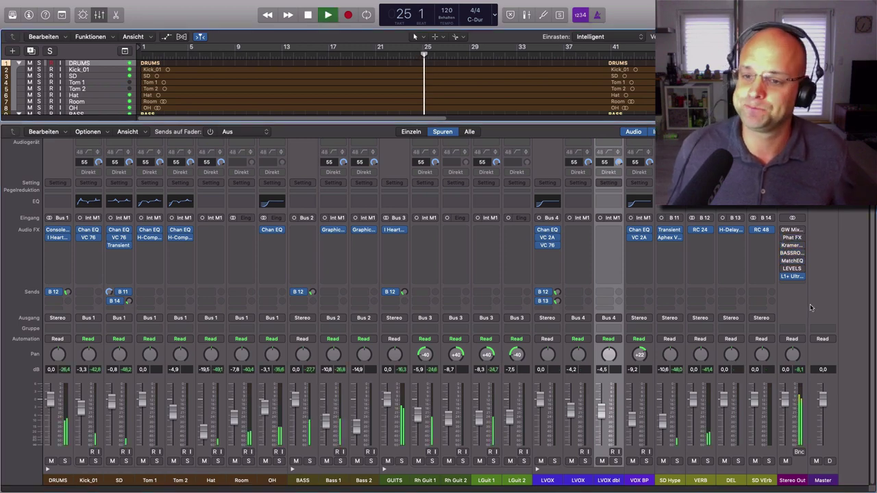
left_click(783, 253)
left_click(783, 264)
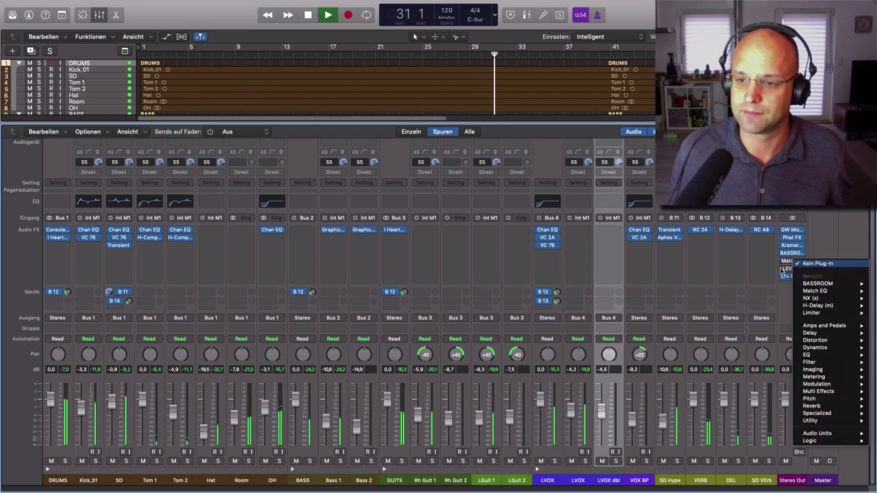
left_click(783, 262)
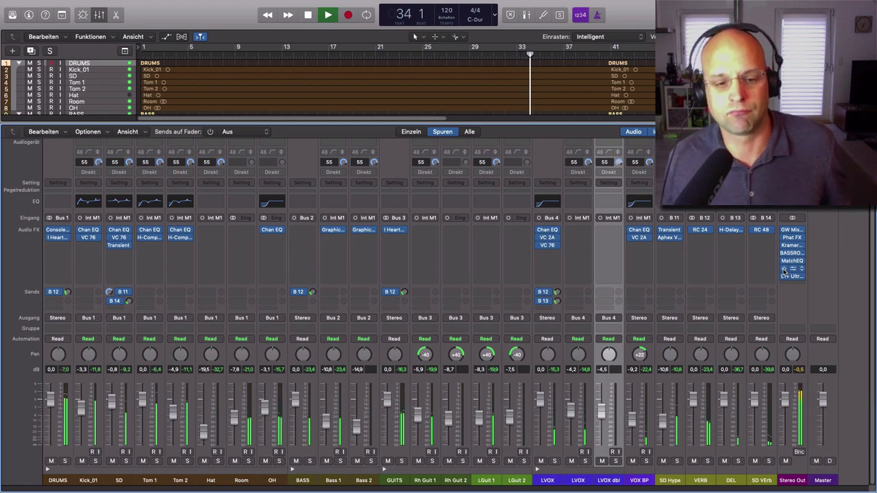
key("space")
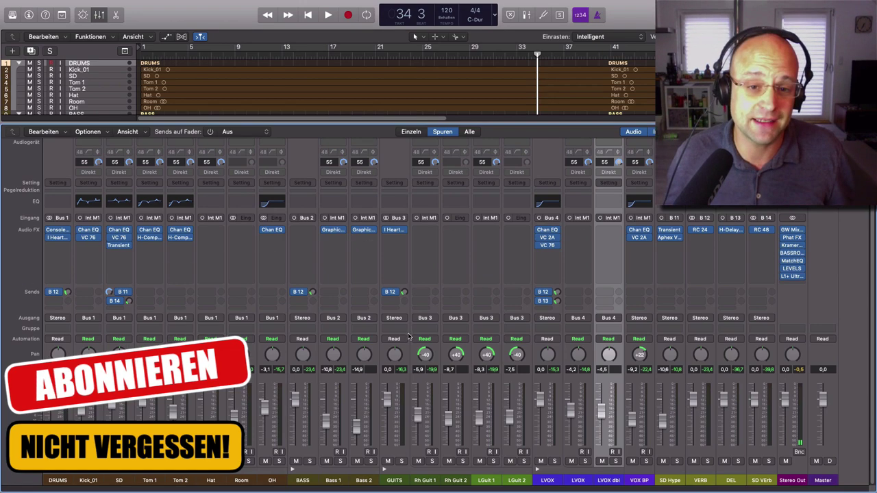
Step: Solo DRUMS, select the channels from DRUMS through OH, and bypass their plug-ins and sends
left_click(57, 481)
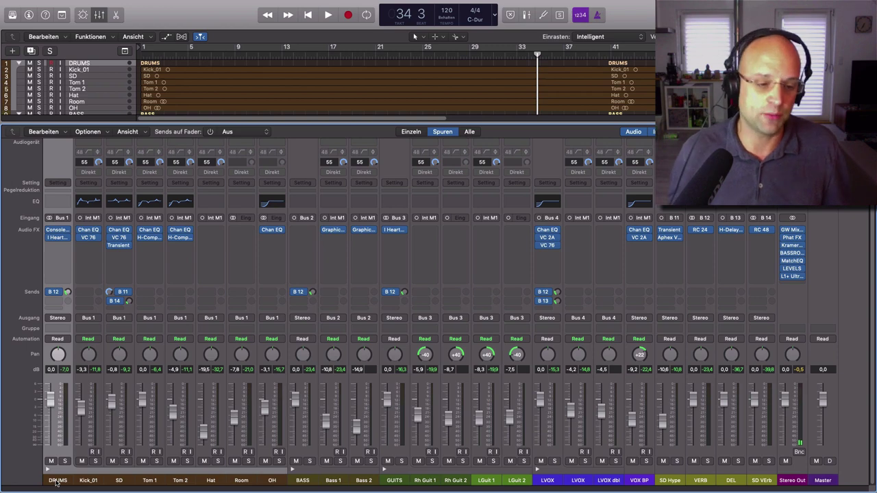
left_click(63, 461)
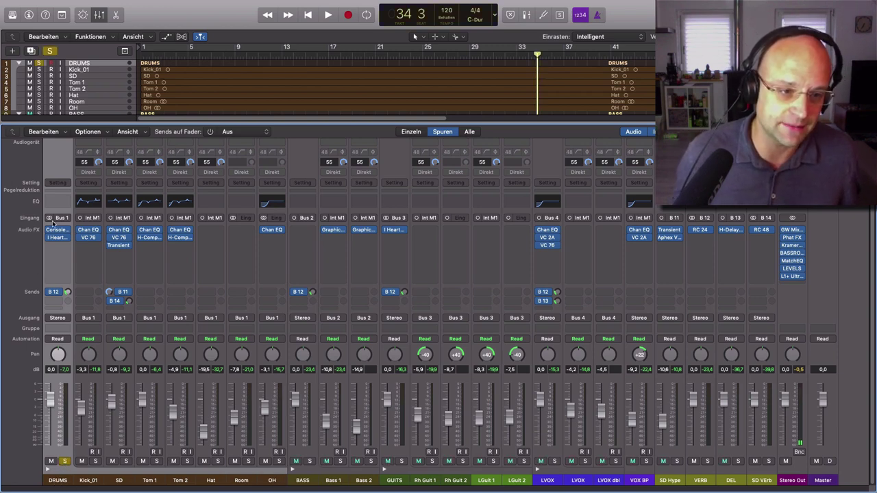
left_click_drag(58, 482, 266, 484)
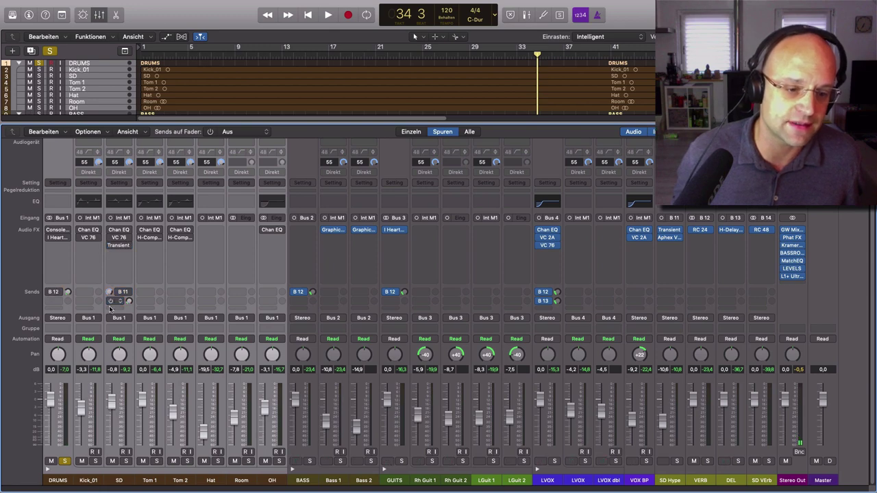
Step: Play the soloed drums from about bar 25 while re-enabling the selected channels' plug-ins and sends slot by slot
left_click(423, 53)
key("space")
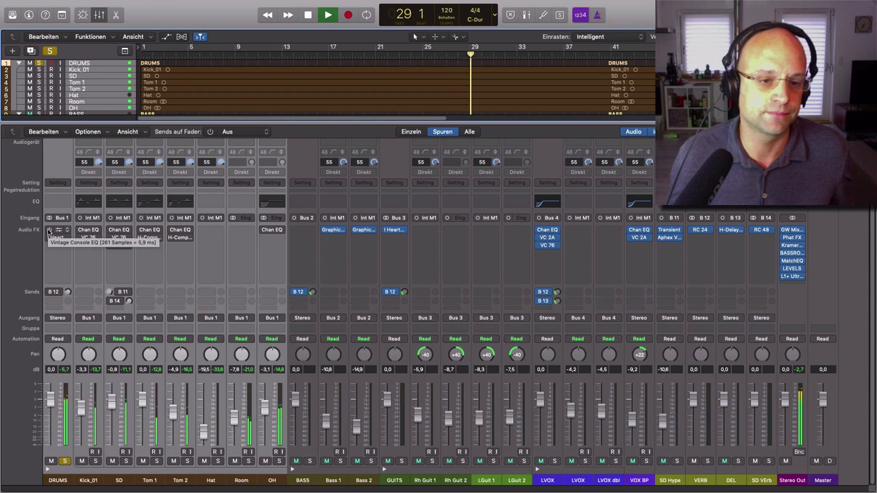
left_click(49, 232)
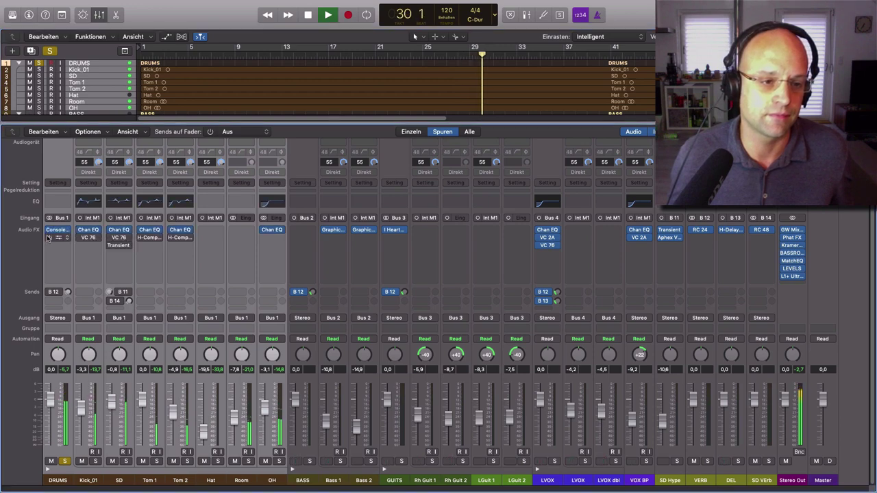
left_click(49, 239)
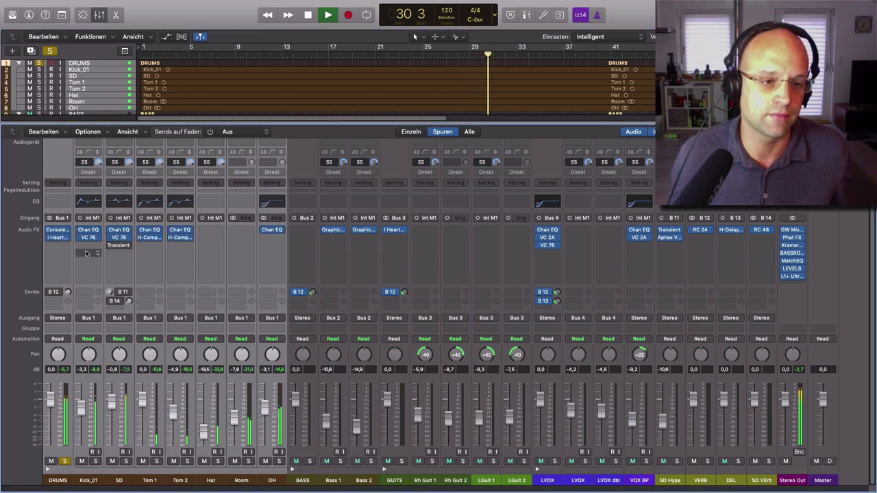
left_click(109, 302)
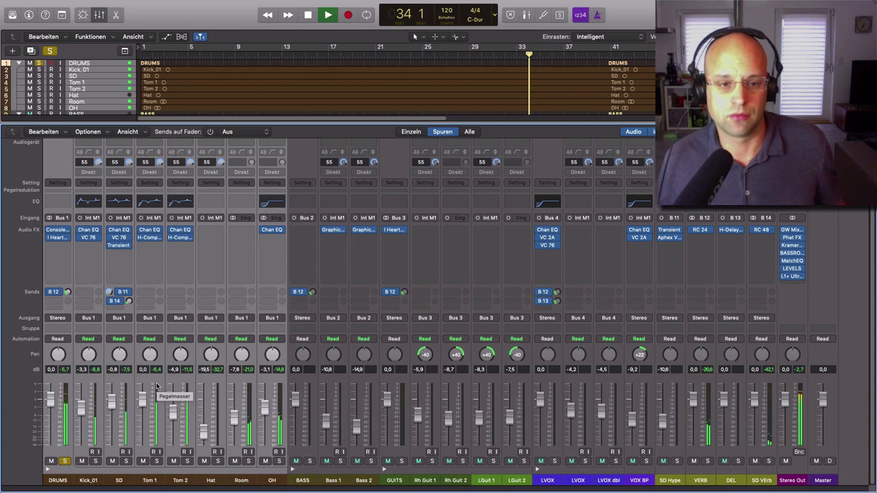
key("space")
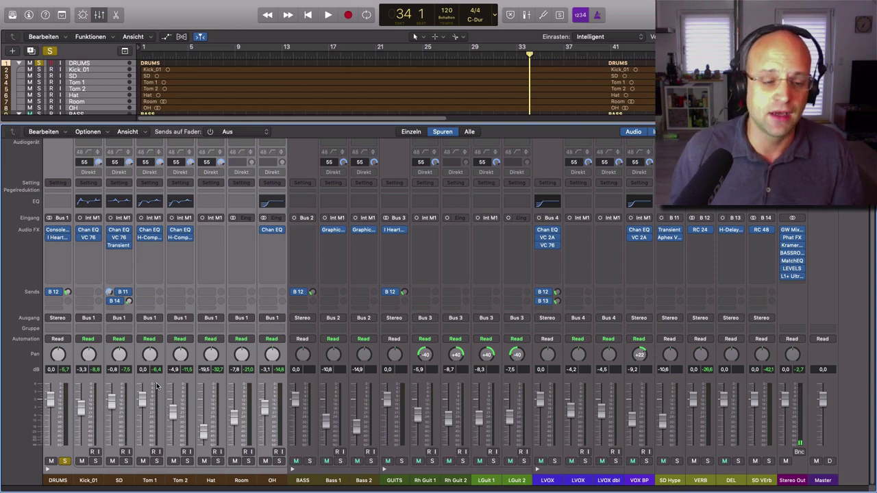
Step: Turn off the DRUMS solo, release the multi-channel selection and open the I Heart NY compressor on DRUMS
left_click(64, 461)
left_click(88, 480)
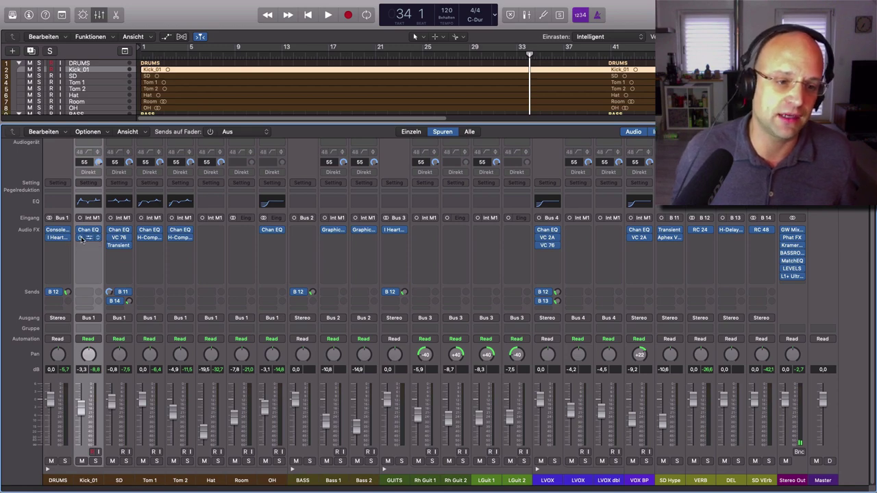
left_click(57, 480)
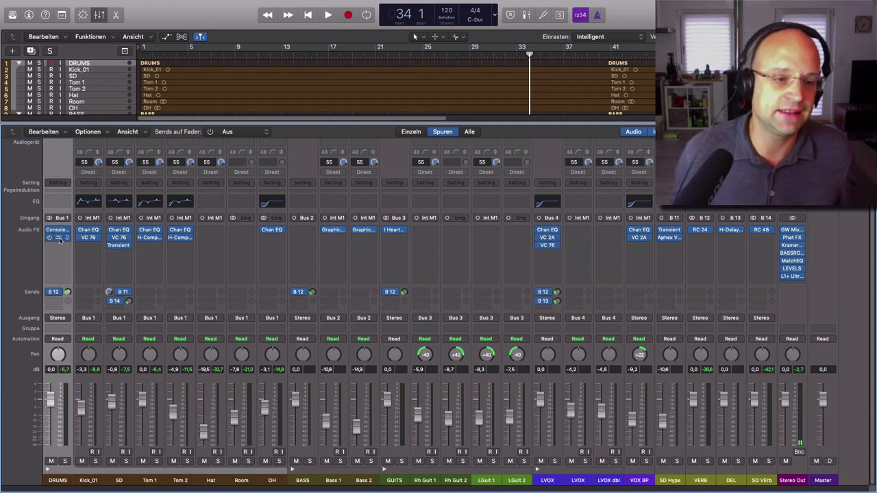
left_click(59, 237)
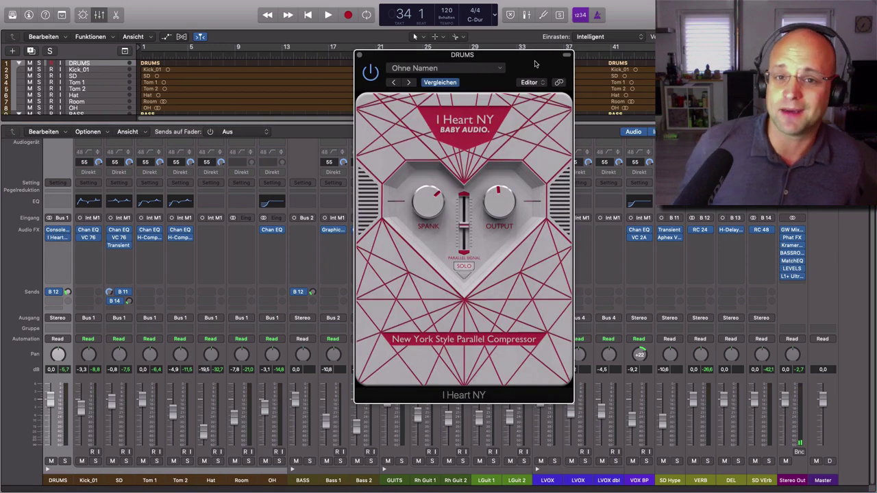
left_click_drag(535, 63, 565, 55)
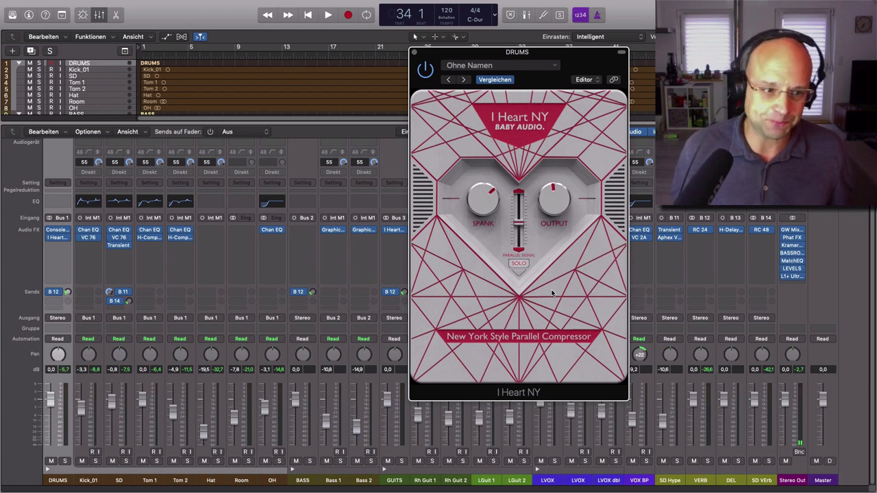
Step: Compare the drums with I Heart NY bypassed and active, playing from about bar 12 with DRUMS soloed, and close its window
left_click(49, 238)
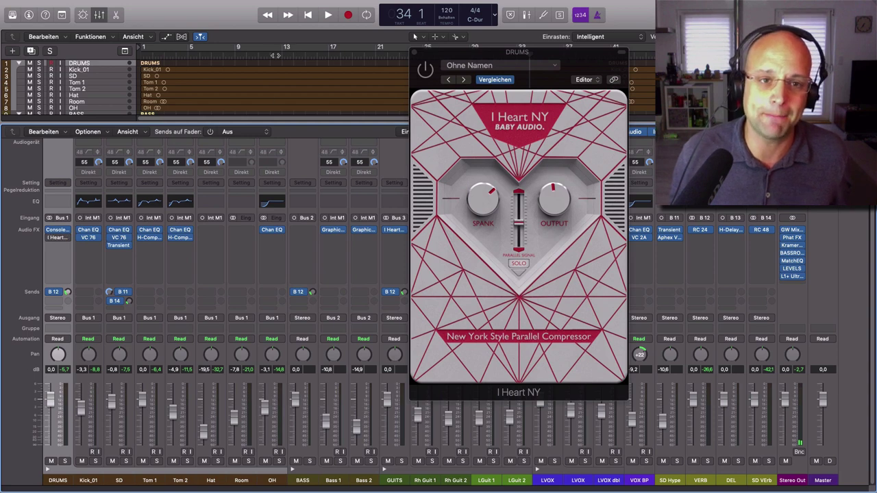
key("space")
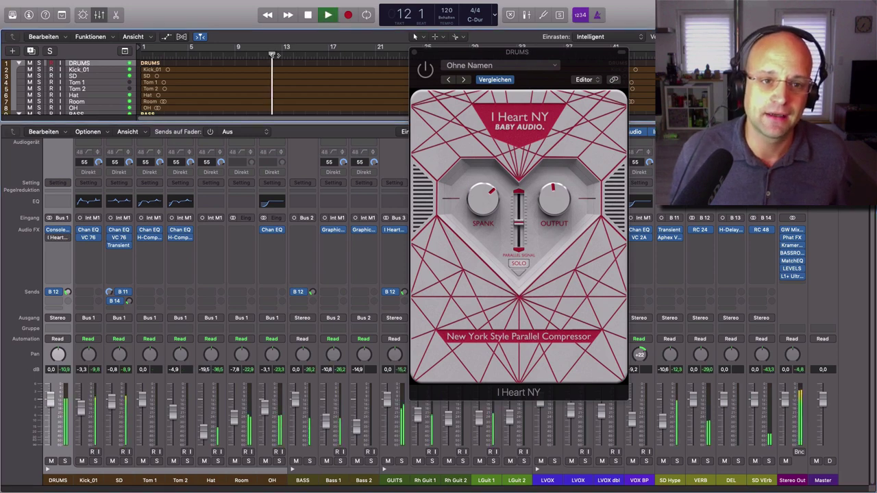
left_click(65, 461)
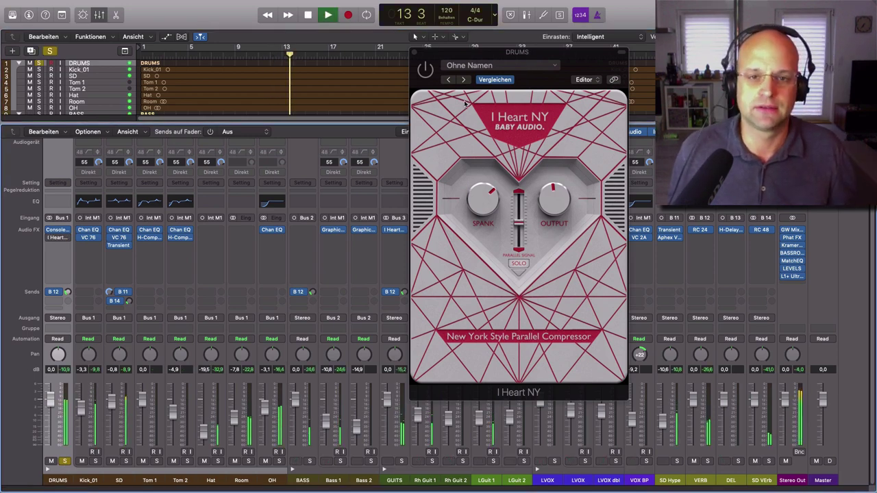
left_click(425, 71)
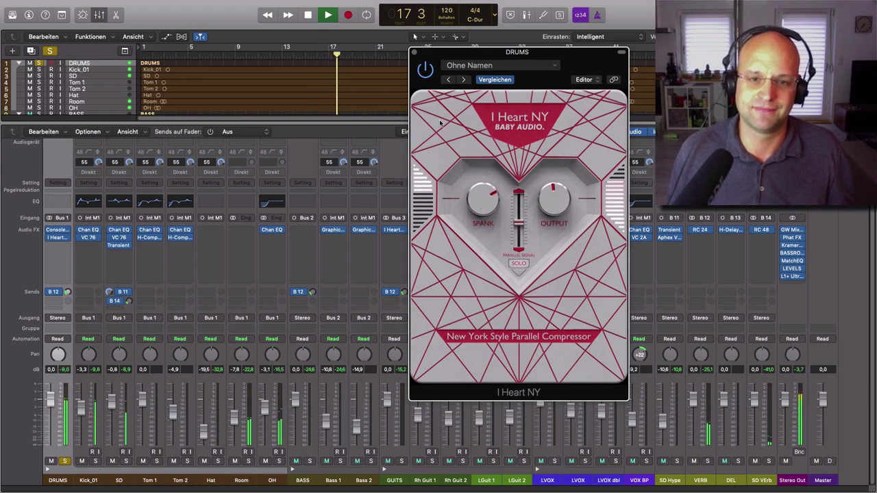
left_click(425, 70)
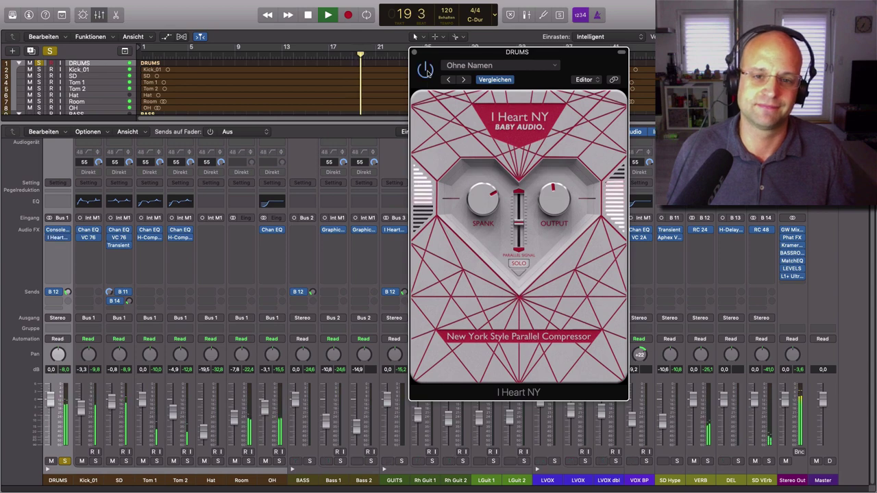
key("space")
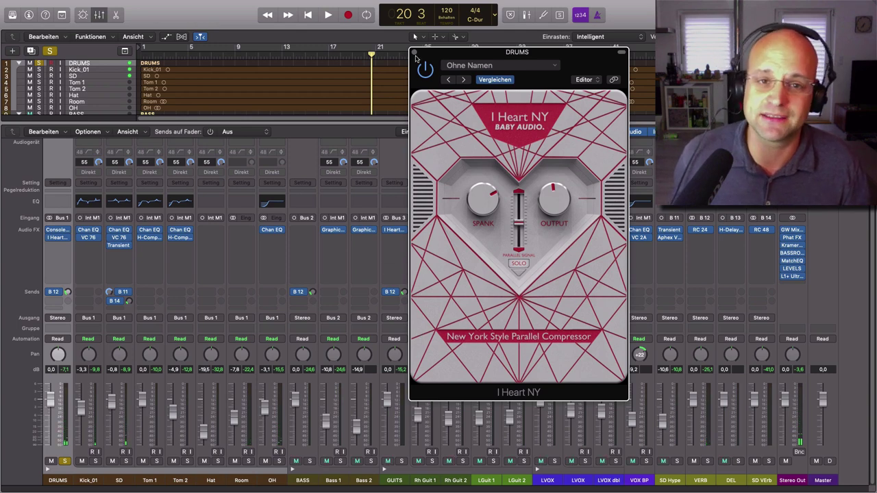
left_click(414, 53)
Step: Solo Kick_01 instead of DRUMS and bypass its VC 76 compressor
left_click(87, 482)
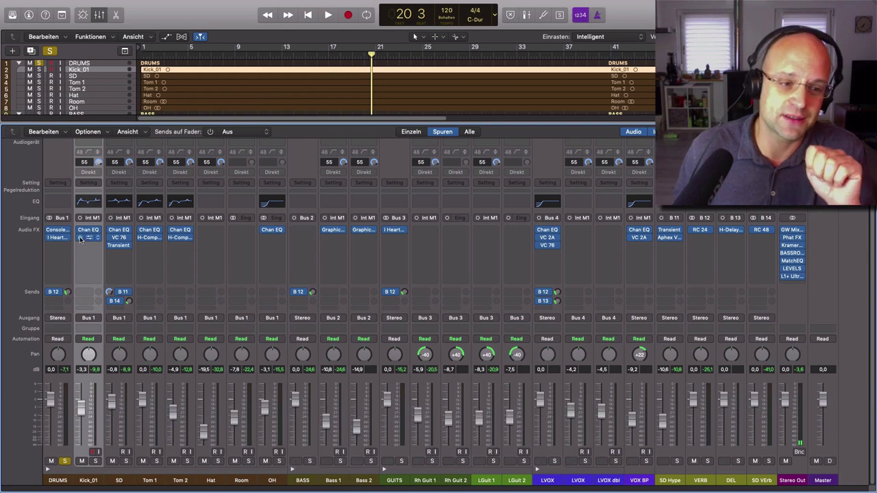
left_click(64, 461)
left_click(95, 461)
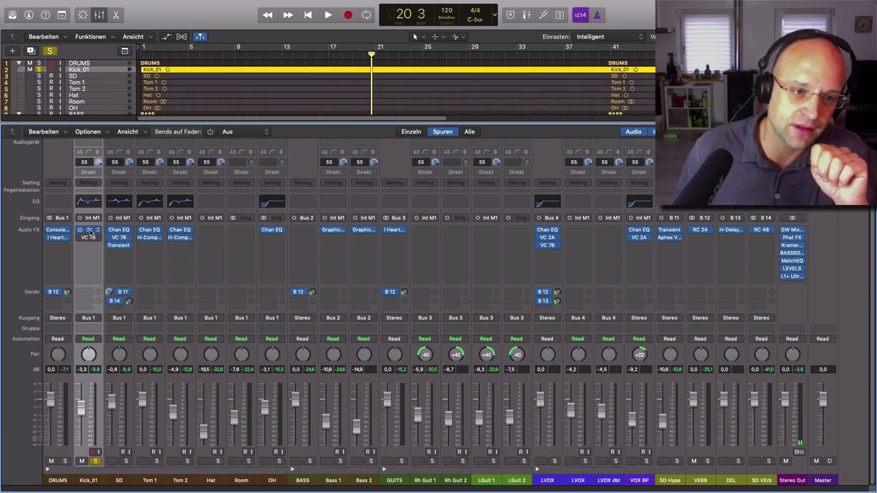
Step: Open the Channel EQ on Kick_01, bypass it, and bypass the Console EQ and I Heart NY plug-ins on DRUMS
left_click(89, 230)
left_click_drag(597, 161, 532, 85)
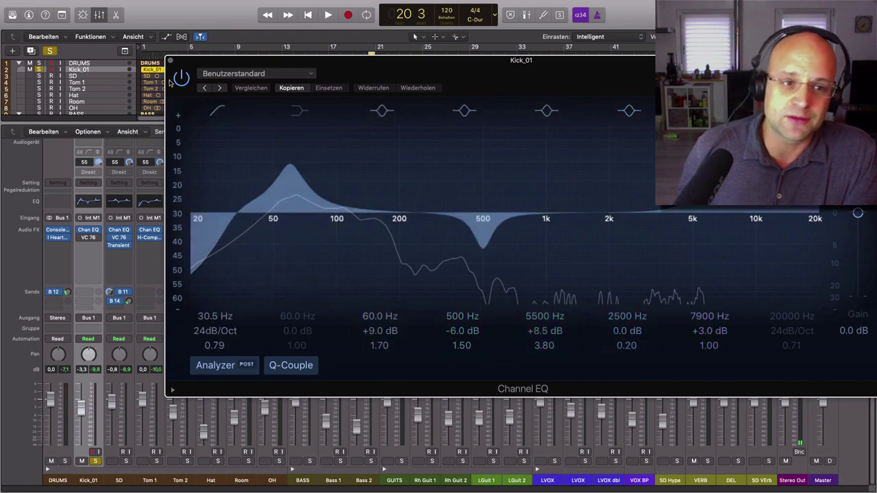
left_click_drag(391, 60, 364, 162)
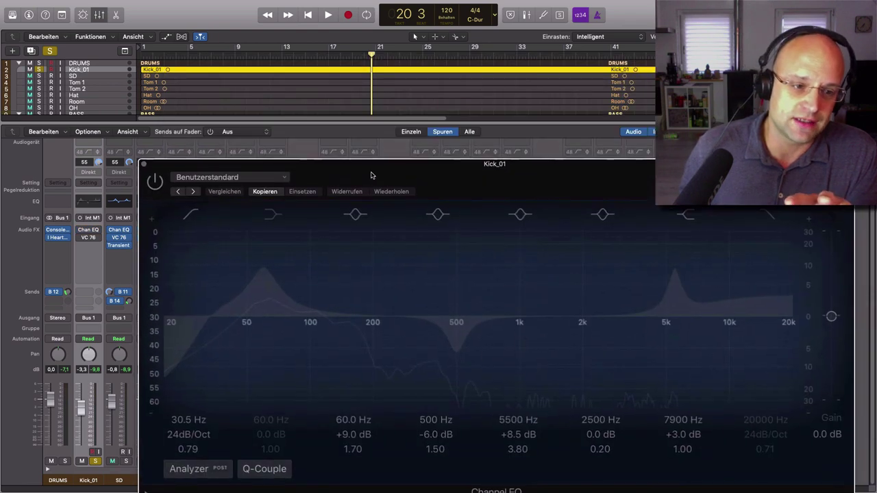
left_click(50, 238)
left_click(50, 230)
Step: Play the soloed kick from about bar 15 and switch on its Channel EQ during playback
double_click(307, 56)
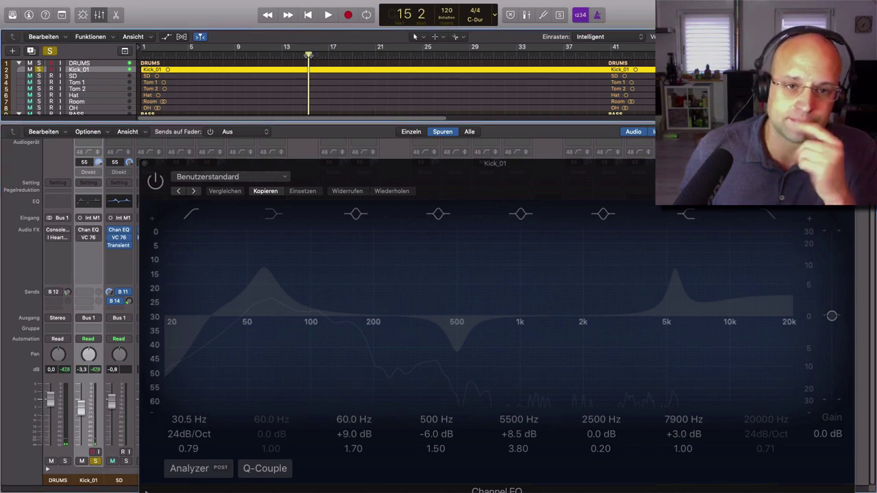
key("space")
left_click_drag(502, 187, 522, 147)
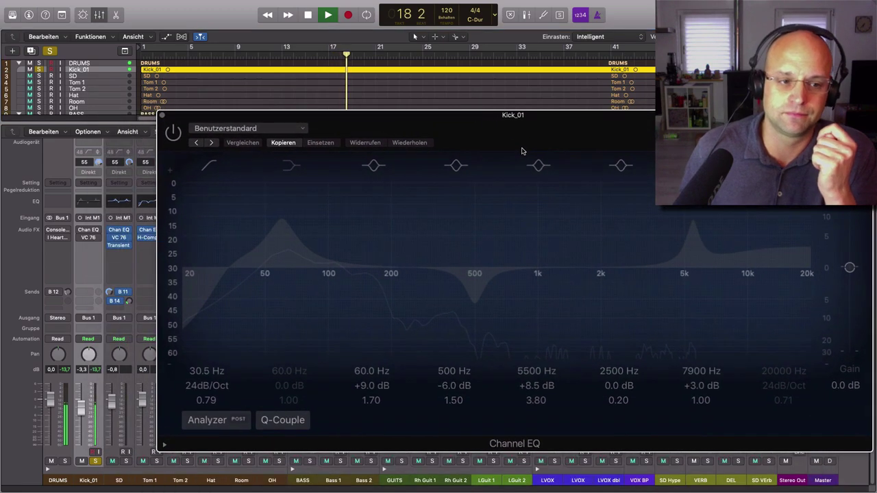
left_click(175, 134)
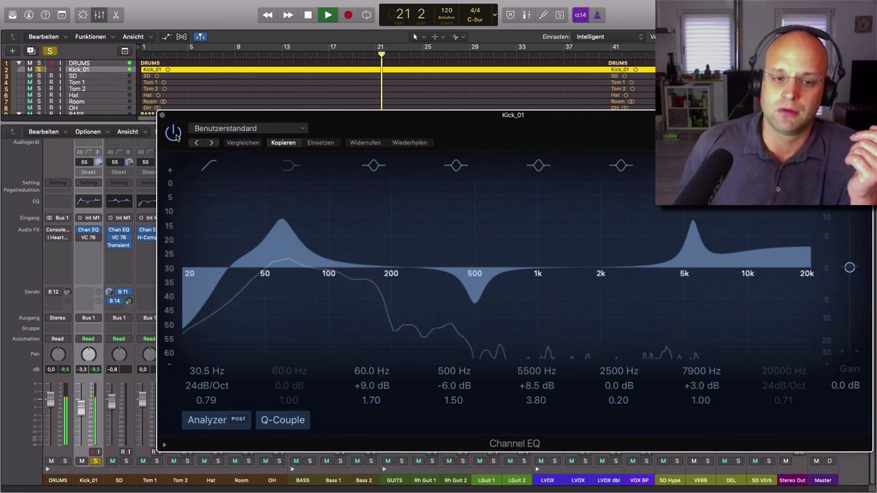
Step: Compare the soloed kick with its Channel EQ bypassed and active, playing from about bar 21, and close the EQ window
key("space")
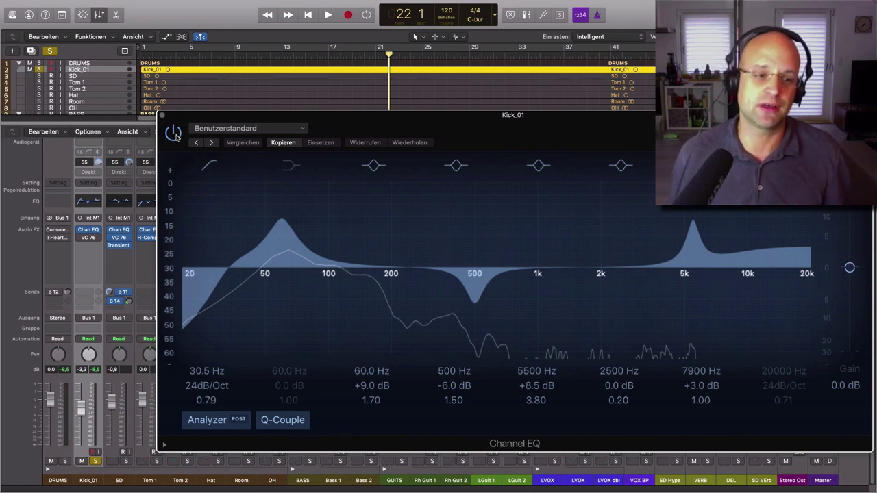
left_click(173, 134)
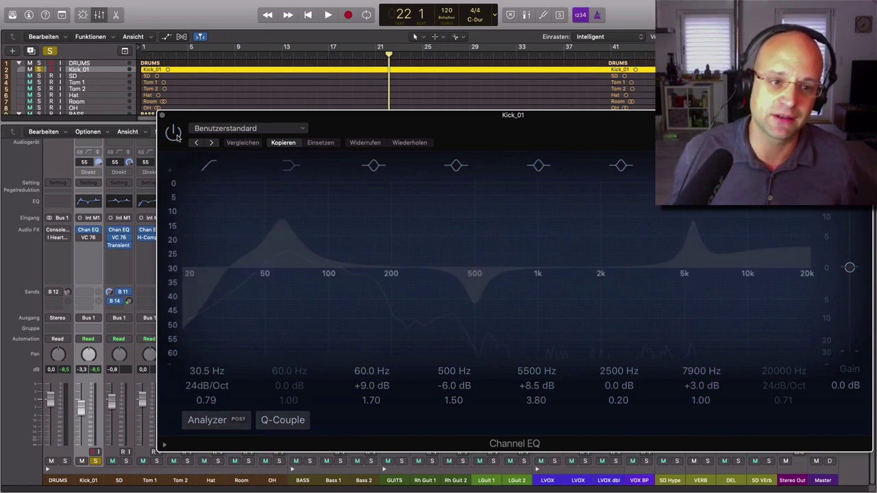
double_click(375, 54)
key("space")
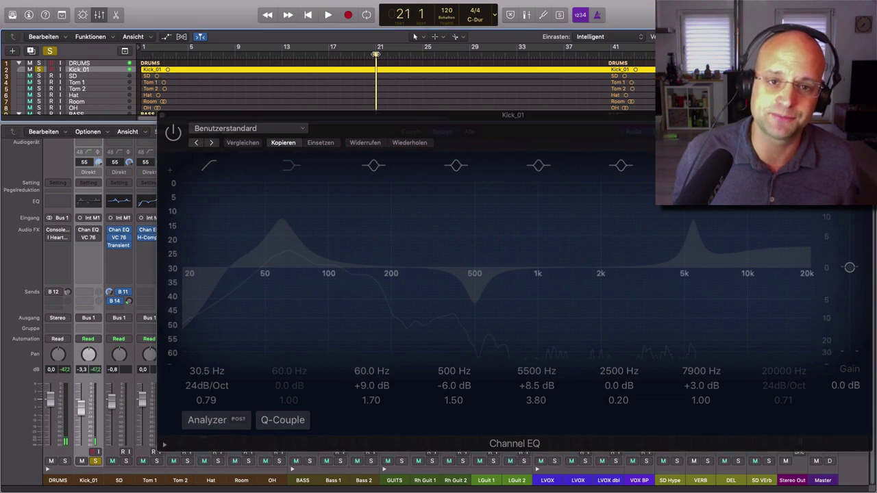
key("space")
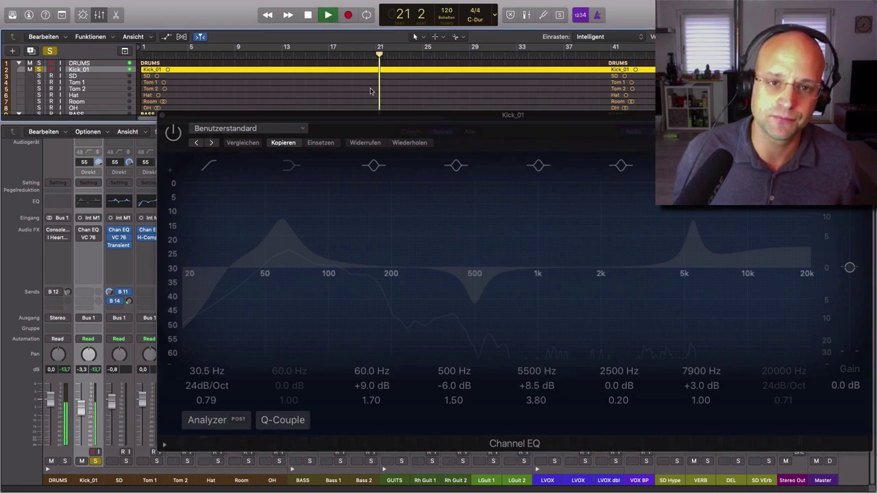
left_click(175, 132)
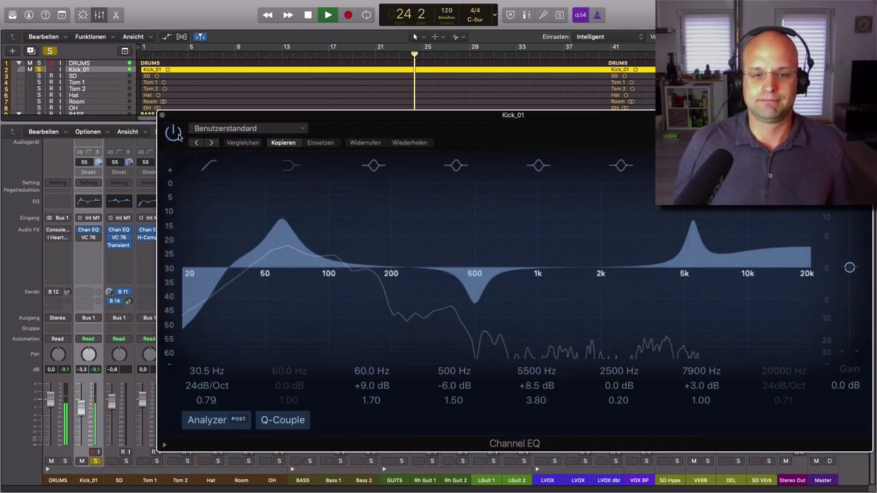
key("space")
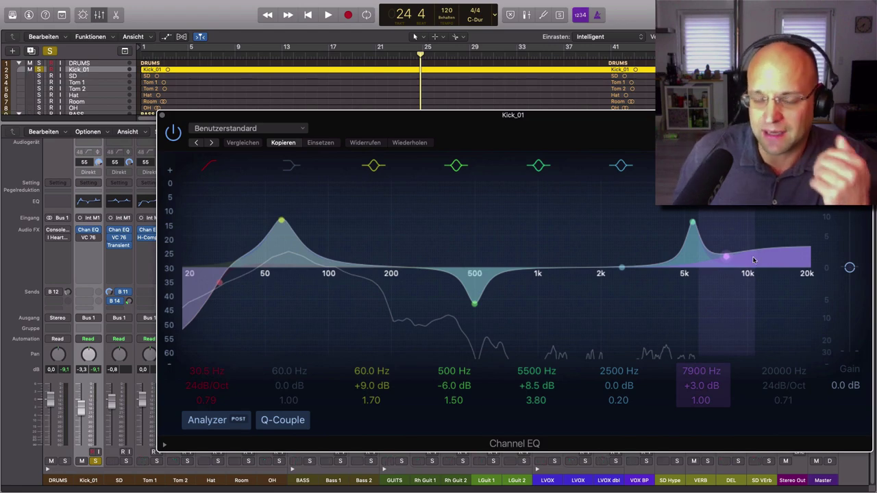
left_click(163, 115)
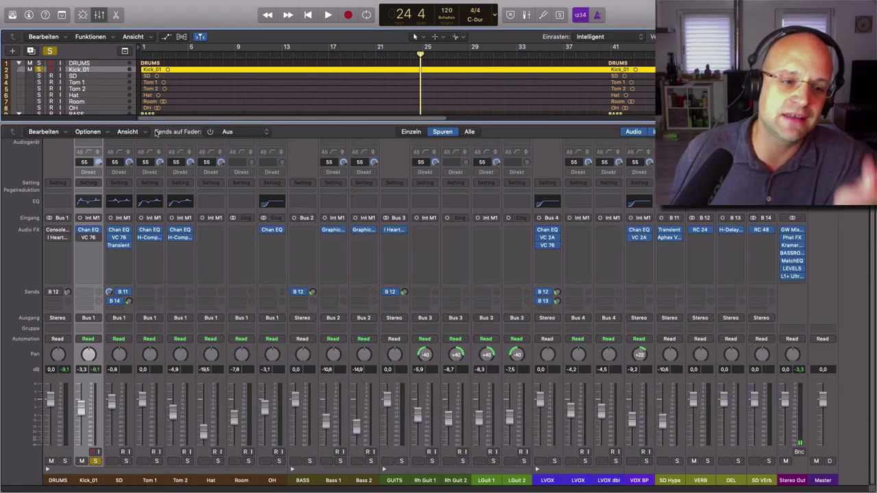
Step: Select SD, play it soloed from about bar 21, open its Channel EQ and switch it on during playback
left_click(121, 480)
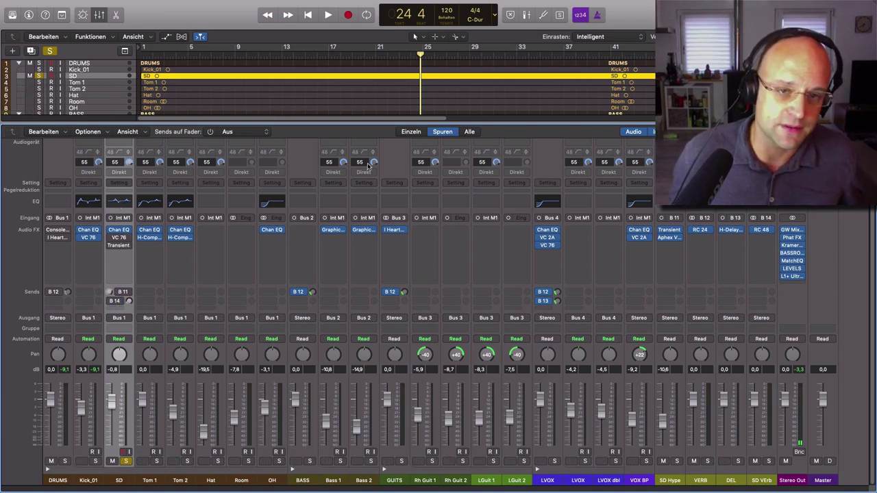
key("space")
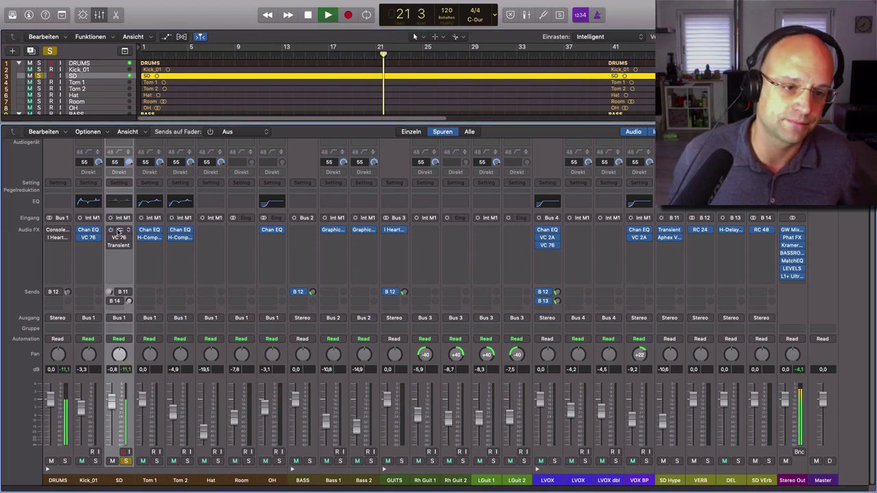
left_click(118, 230)
left_click_drag(404, 14, 544, 35)
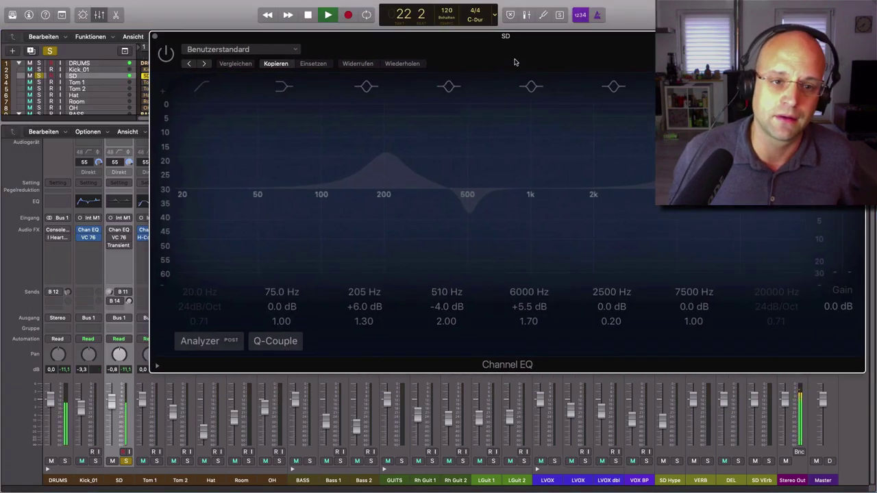
left_click(166, 54)
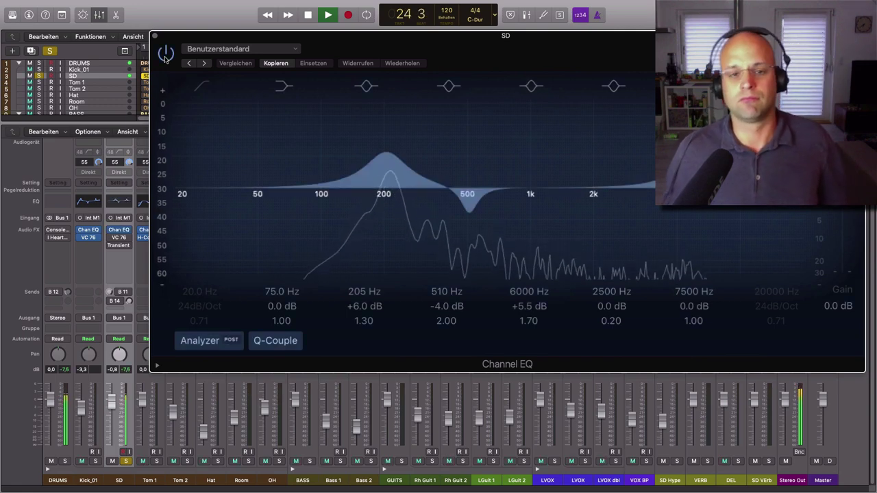
key("space")
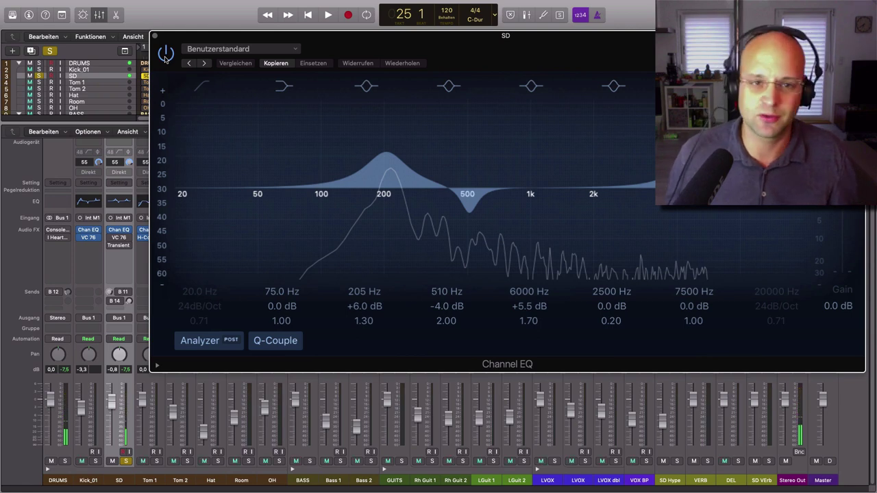
Step: Compare the soloed snare with its Channel EQ bypassed and active, playing from about bar 21, and close the EQ window
left_click_drag(604, 51, 551, 95)
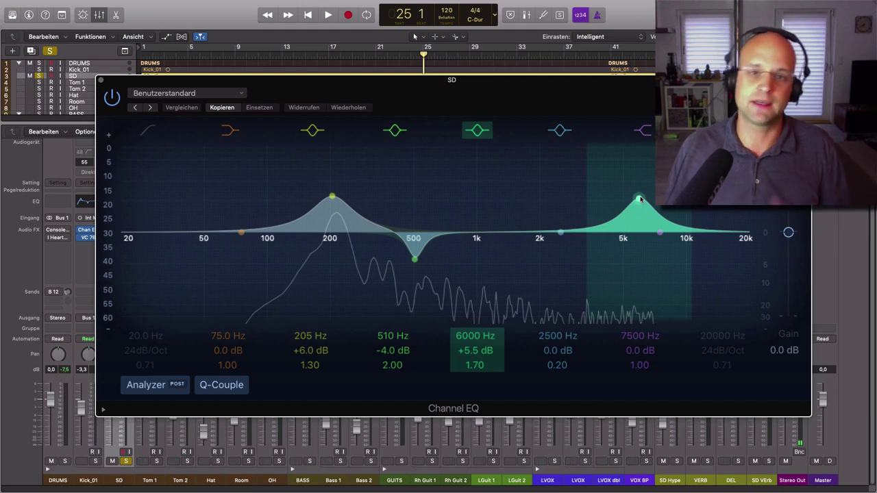
left_click(112, 98)
left_click(113, 98)
left_click(376, 58)
key("space")
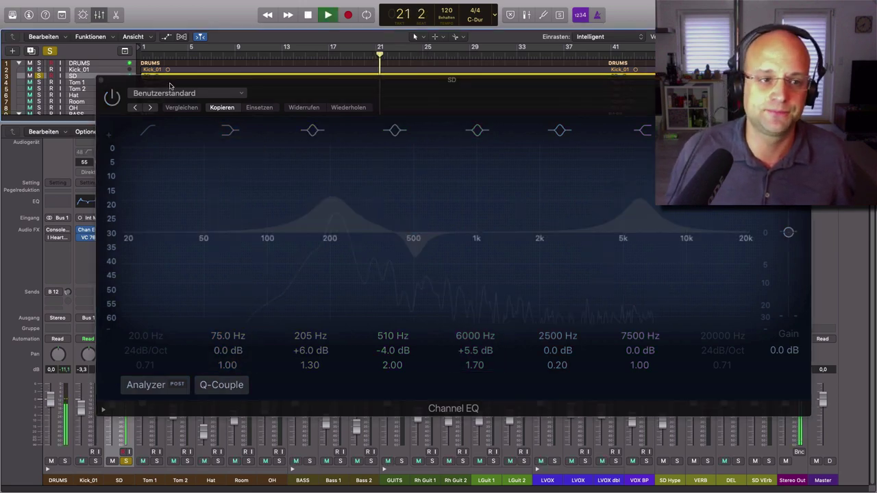
left_click(112, 98)
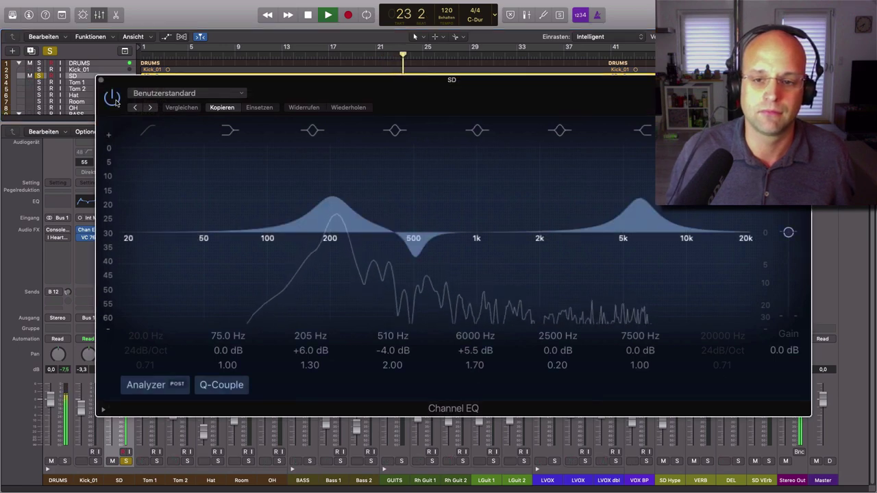
key("space")
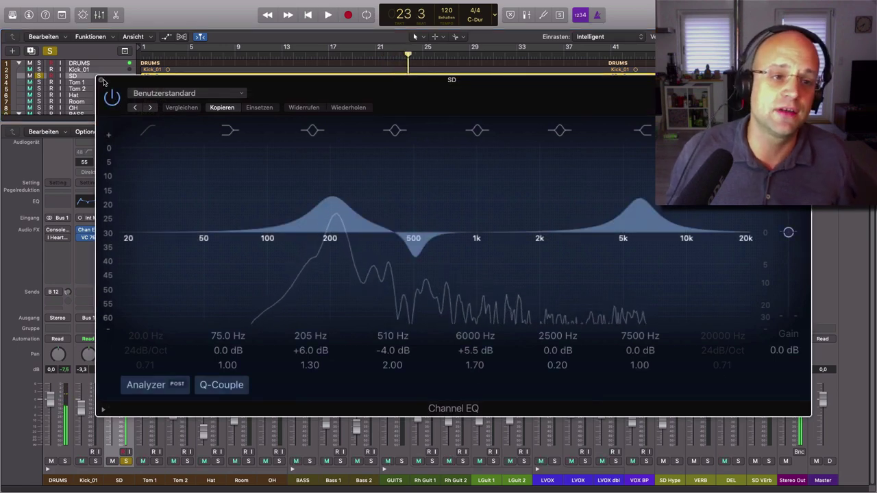
left_click(104, 81)
Step: Listen to the GUITS bus in solo after starting the mix at bar 53, including the section from about bar 77, and unsolo it
left_click(388, 273)
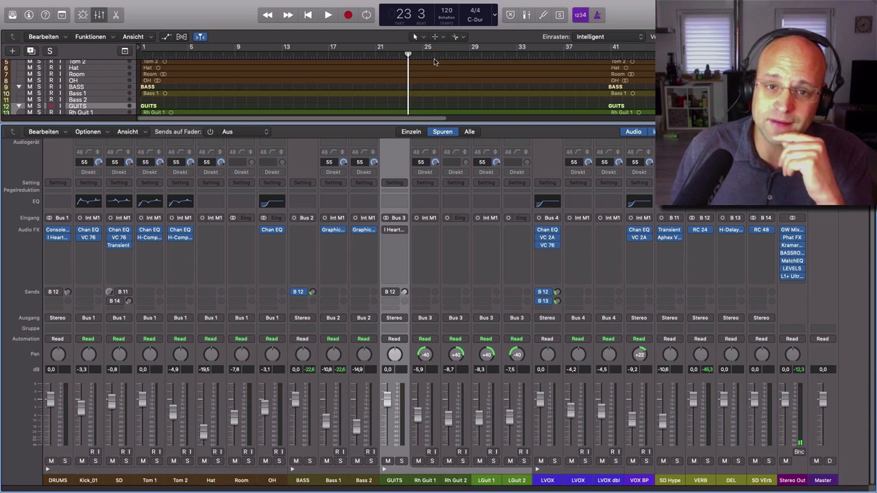
scroll(424, 73, "right", 3)
scroll(424, 73, "right", 6)
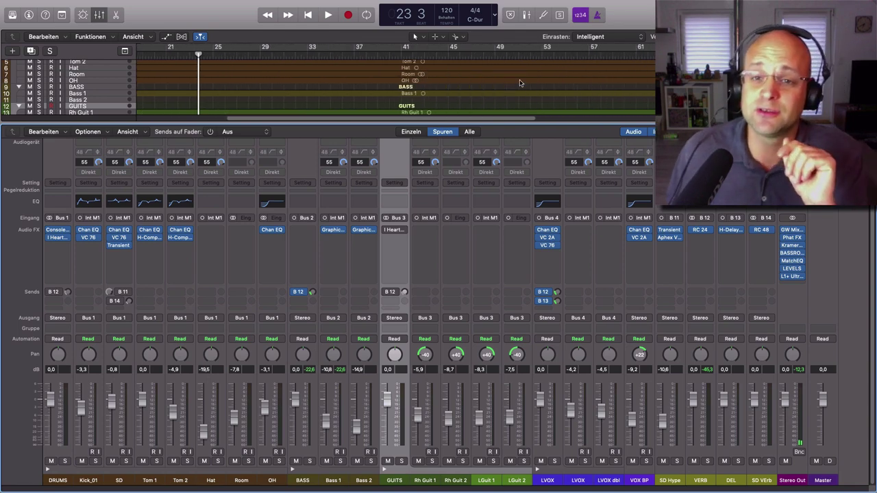
left_click(543, 53)
key("space")
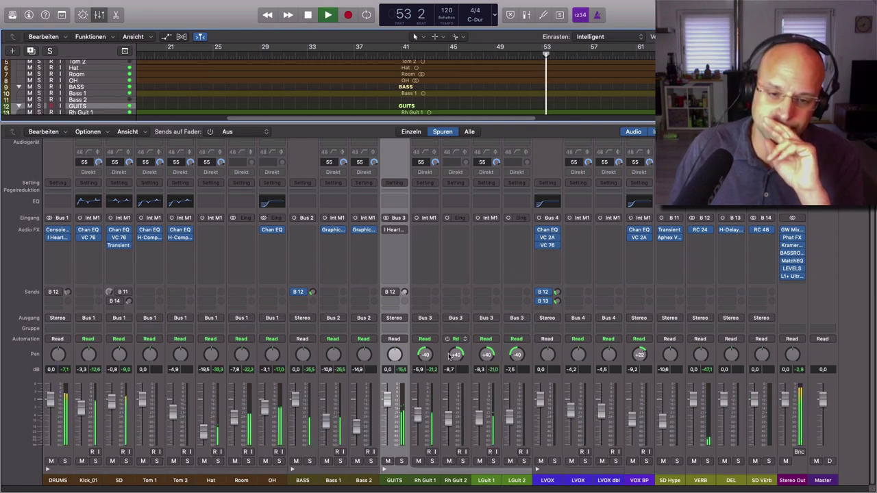
left_click(402, 461)
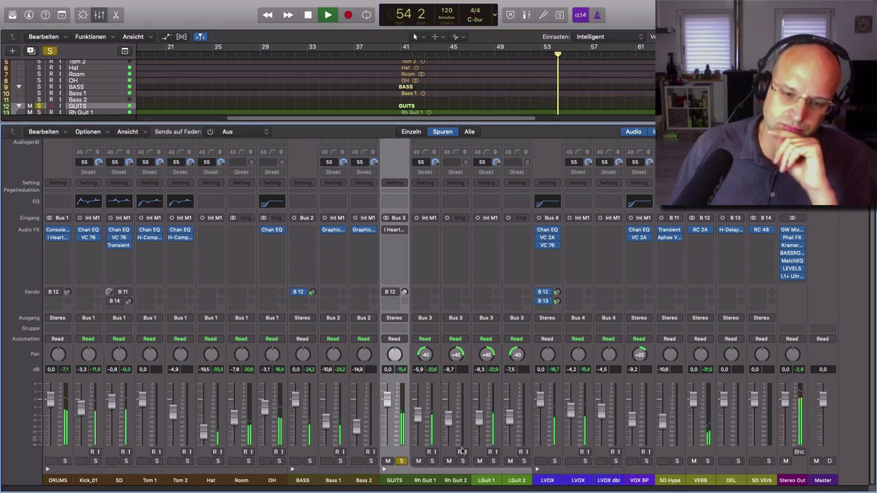
scroll(625, 79, "right", 10)
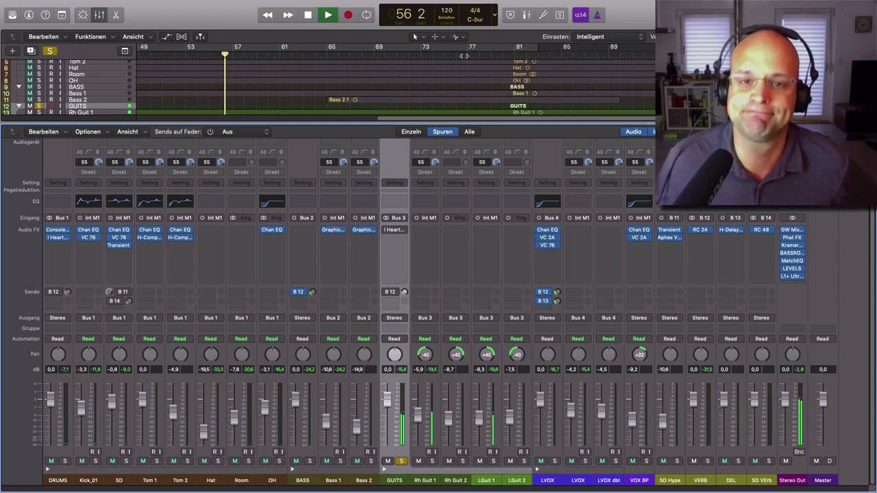
left_click(465, 55)
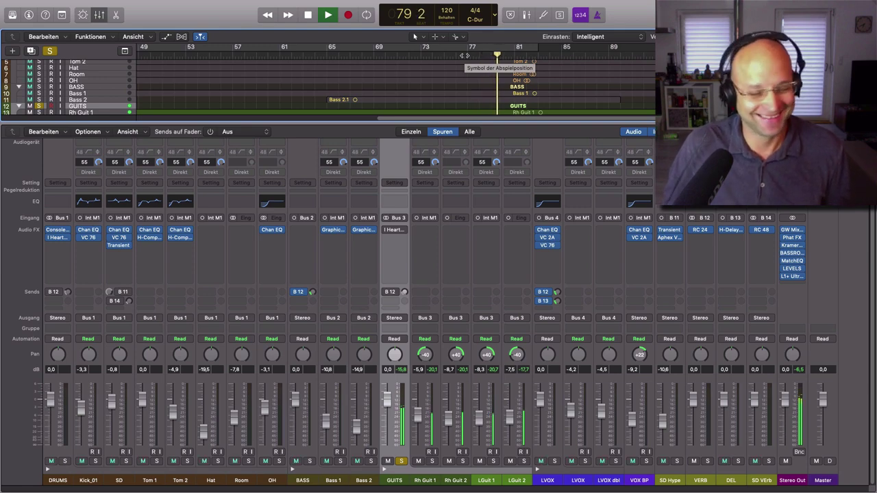
key("space")
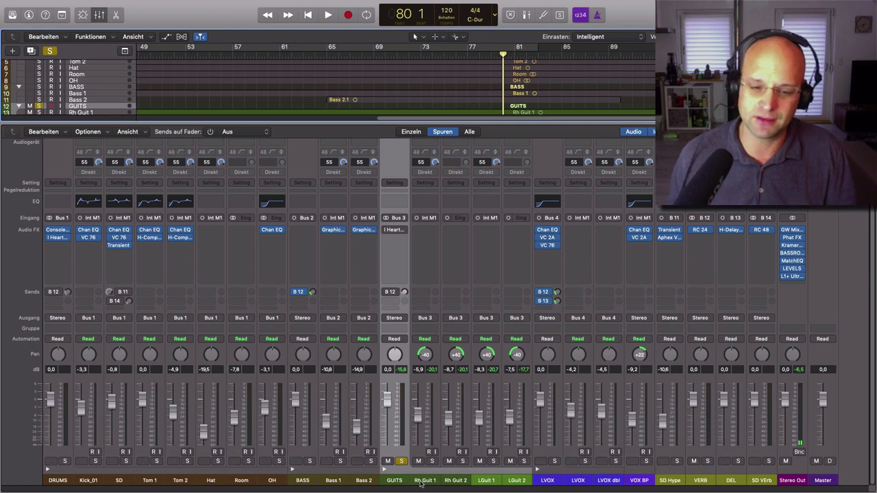
left_click(403, 463)
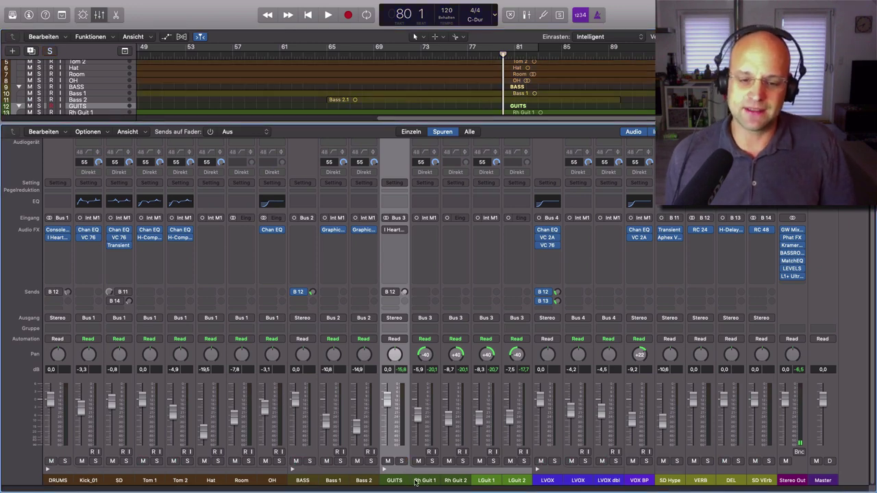
Step: Go through the guitar channels Rh Guit 1, Rh Guit 2, LGuit 1 and LGuit 2, examining their settings
left_click(420, 482)
left_click(453, 482)
left_click(488, 482)
left_click(517, 482)
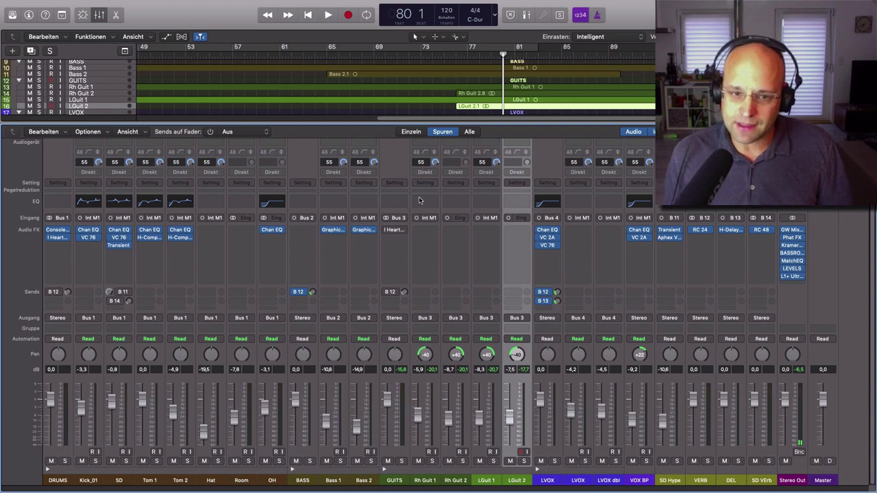
left_click(424, 482)
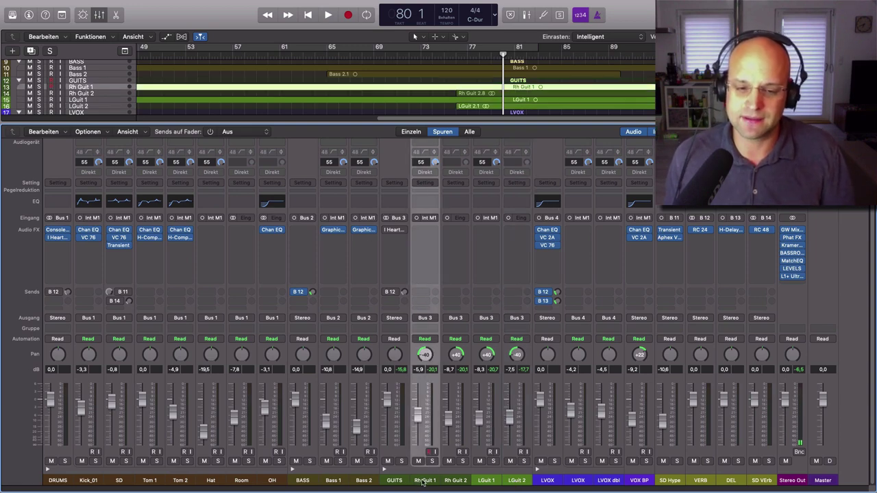
left_click(456, 482)
left_click(489, 484)
left_click(515, 482)
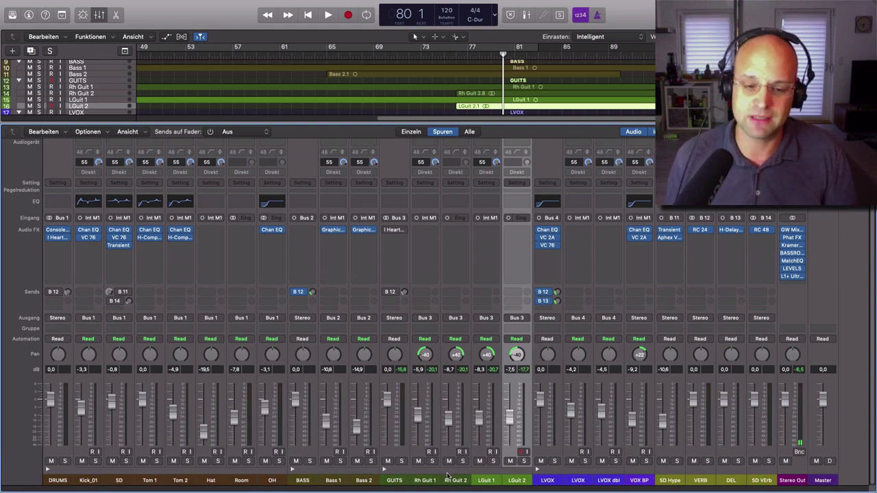
Step: Open the I Heart NY compressor on the GUITS bus and move its window clear of the guitar channels
left_click(397, 482)
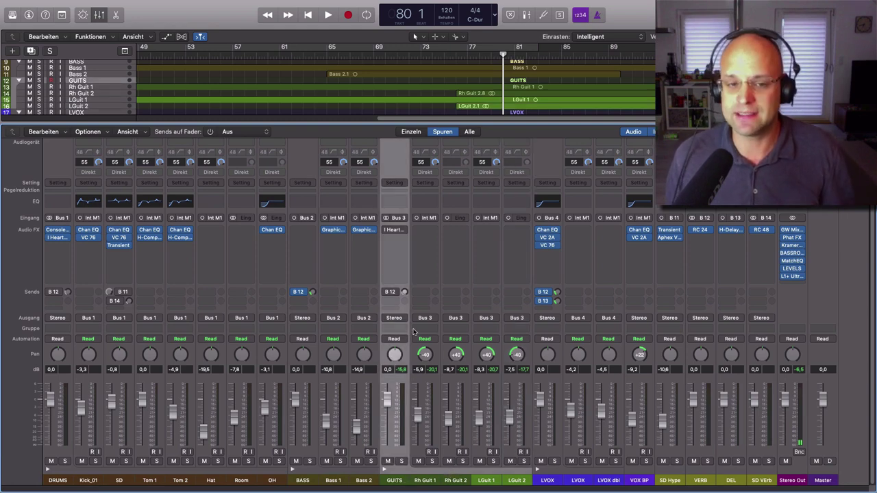
left_click(398, 232)
left_click_drag(153, 20, 244, 33)
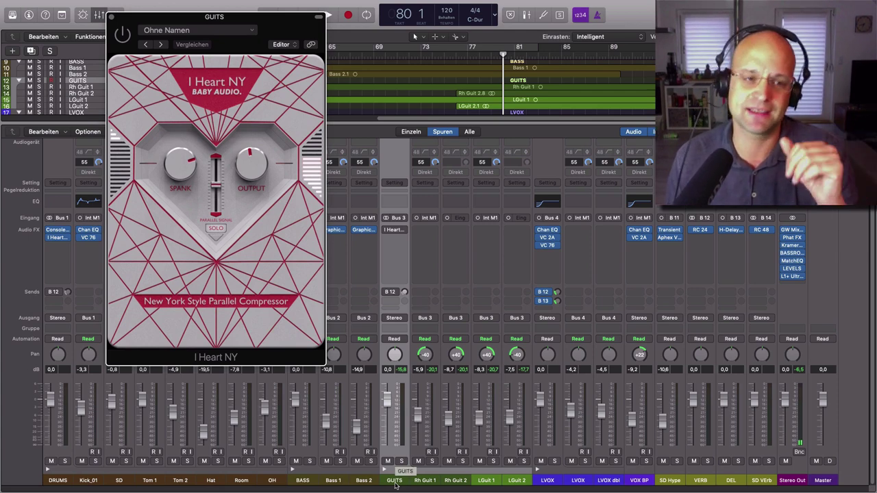
left_click_drag(272, 20, 241, 69)
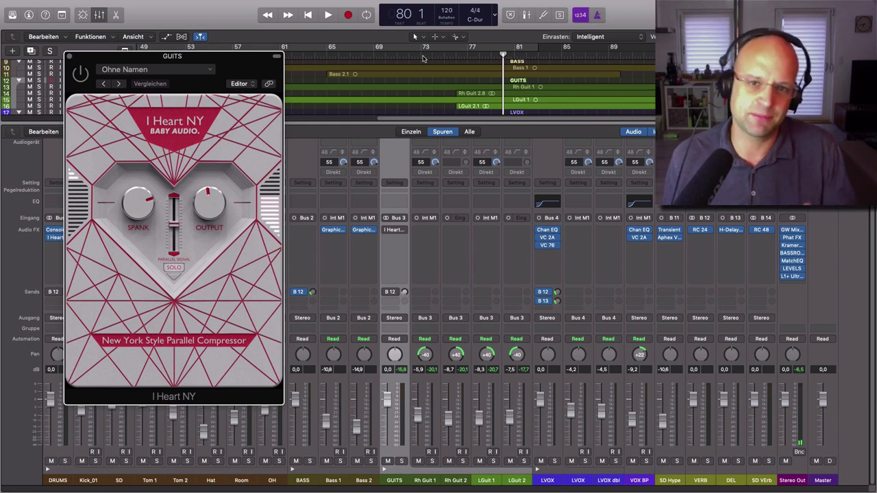
Step: Play from about bar 57 with GUITS soloed, switching on I Heart NY and raising its Spank slightly
scroll(404, 64, "left", 5)
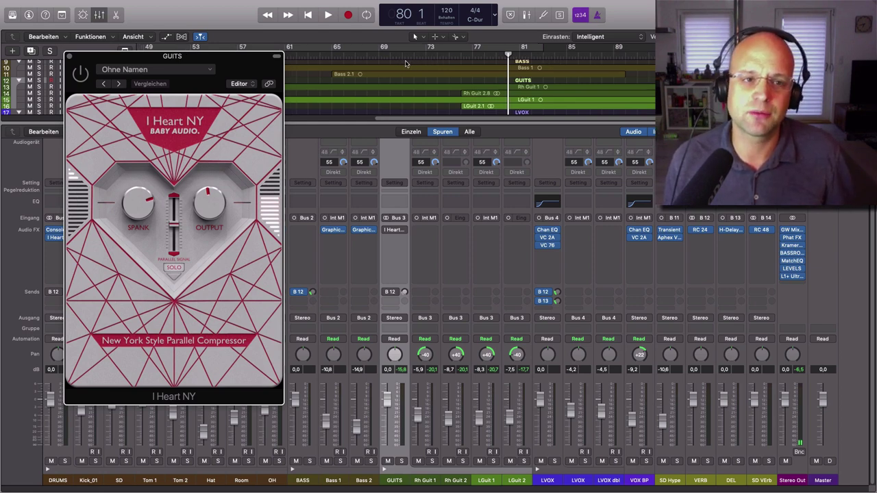
left_click(385, 56)
key("space")
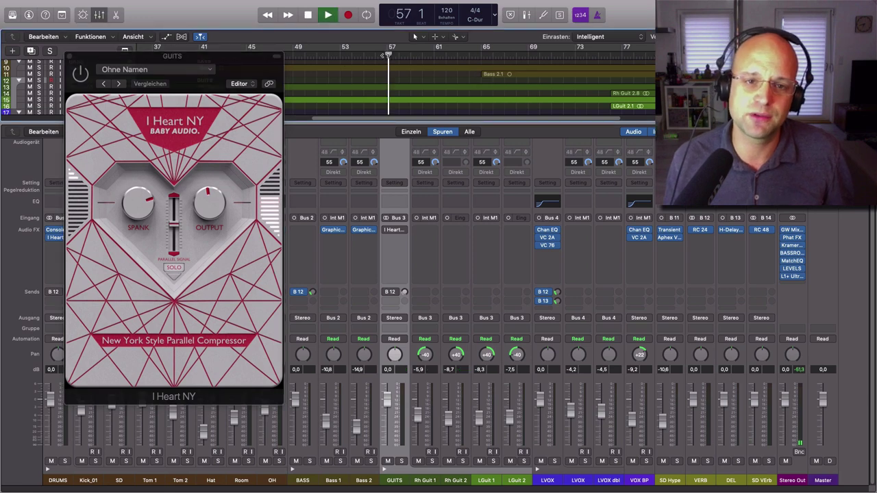
left_click(402, 461)
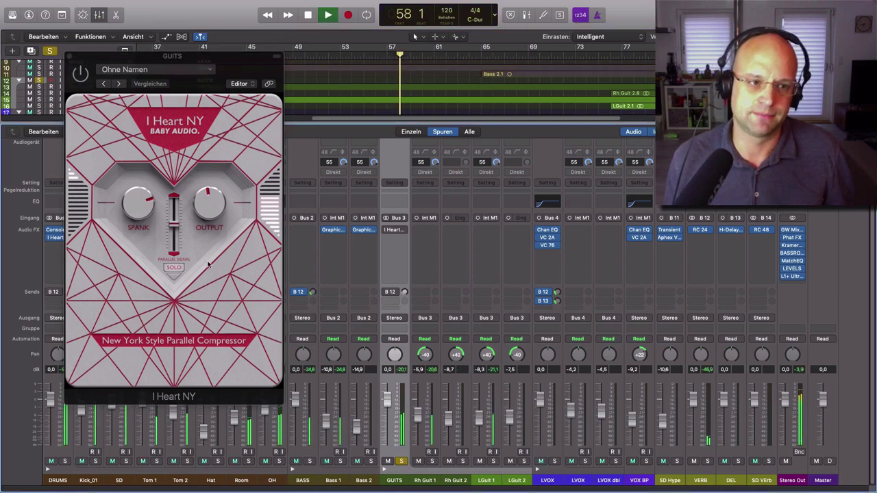
left_click(80, 74)
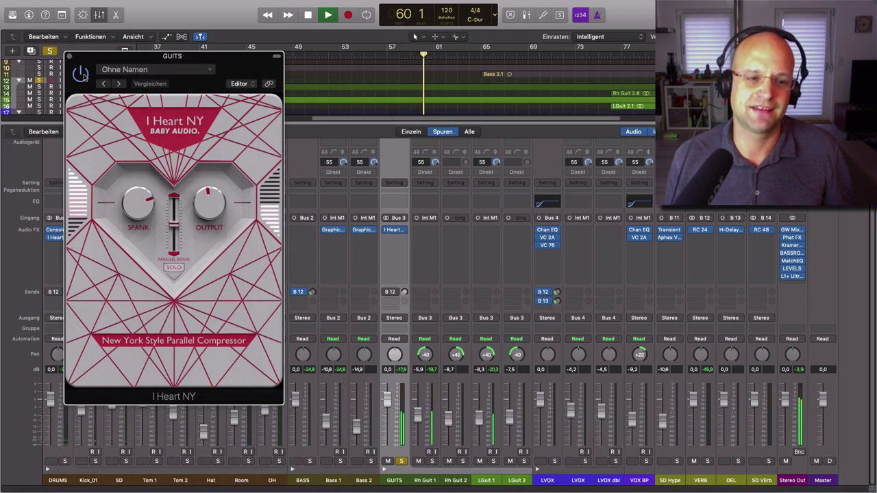
left_click_drag(127, 204, 126, 195)
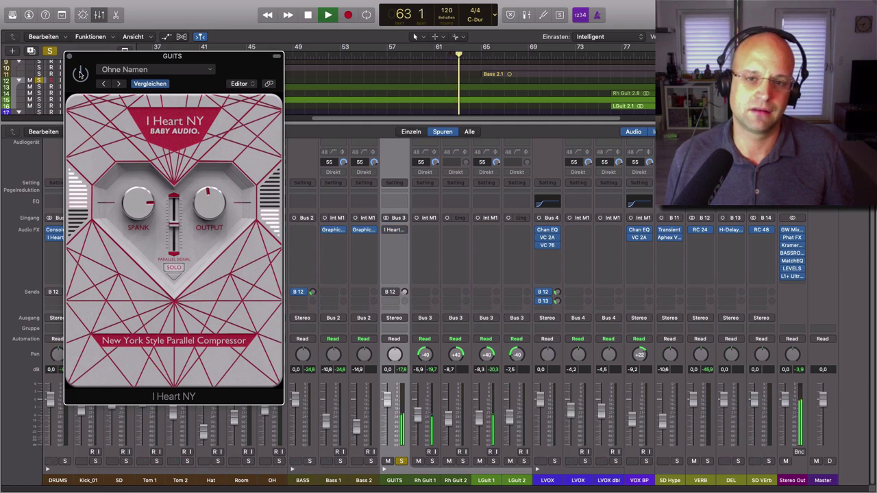
Step: Switch I Heart NY back on during playback, stop the mix, close the plug-in and unsolo the GUITS bus
left_click(80, 73)
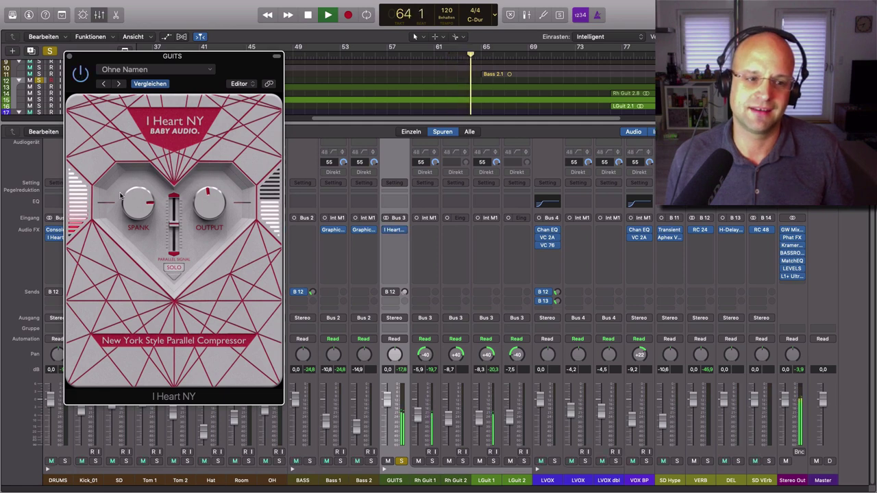
key("space")
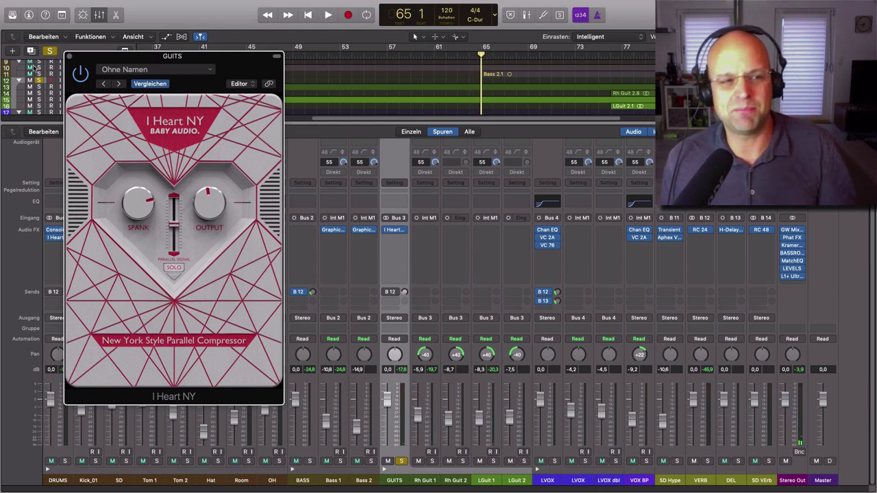
left_click(69, 56)
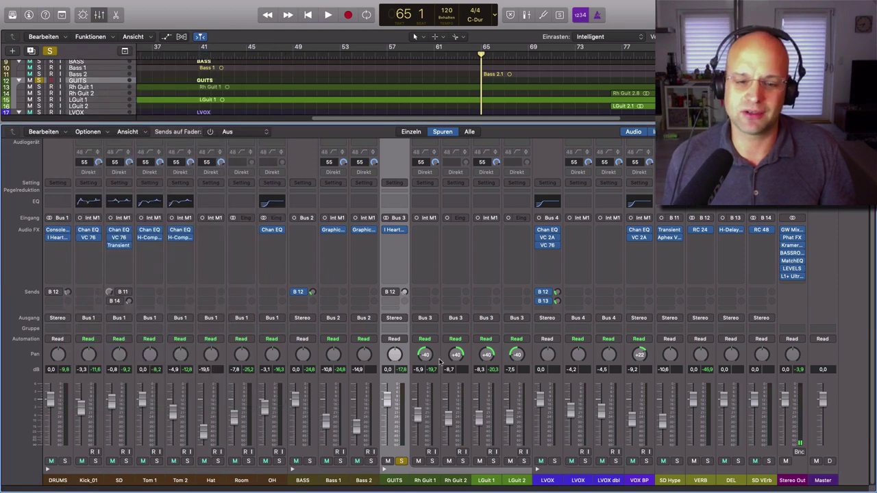
left_click(402, 462)
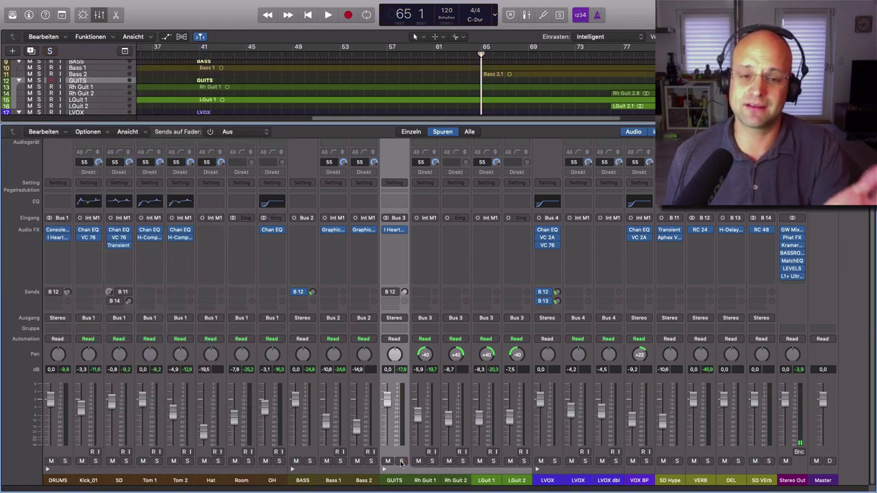
Step: Go from the guitar channels to the LVOX bus and examine its Channel EQ settings, closing the EQ when done
left_click(434, 481)
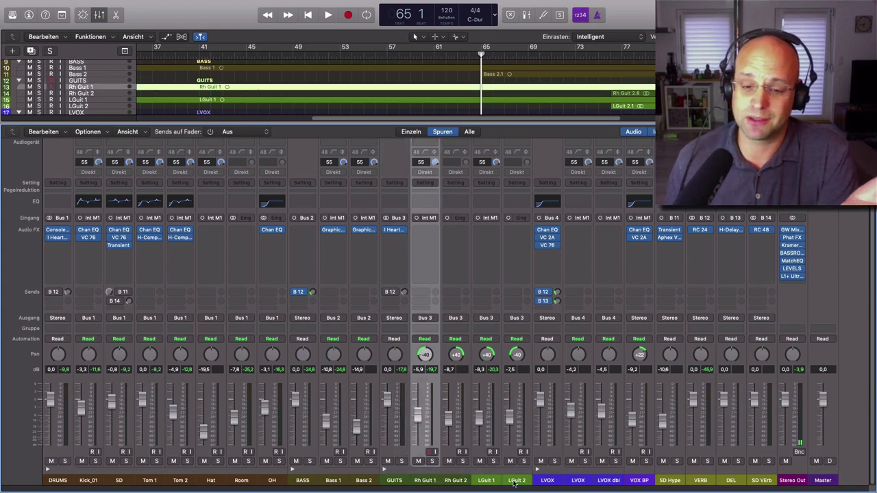
left_click(551, 481)
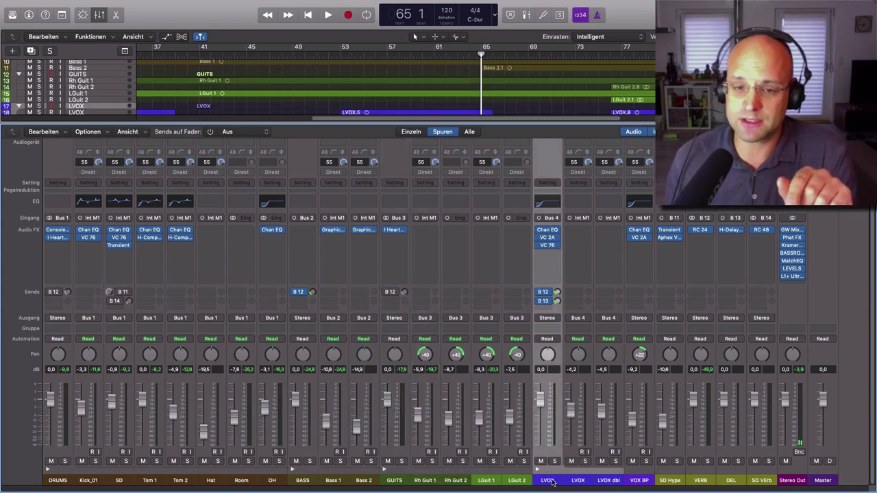
left_click(552, 230)
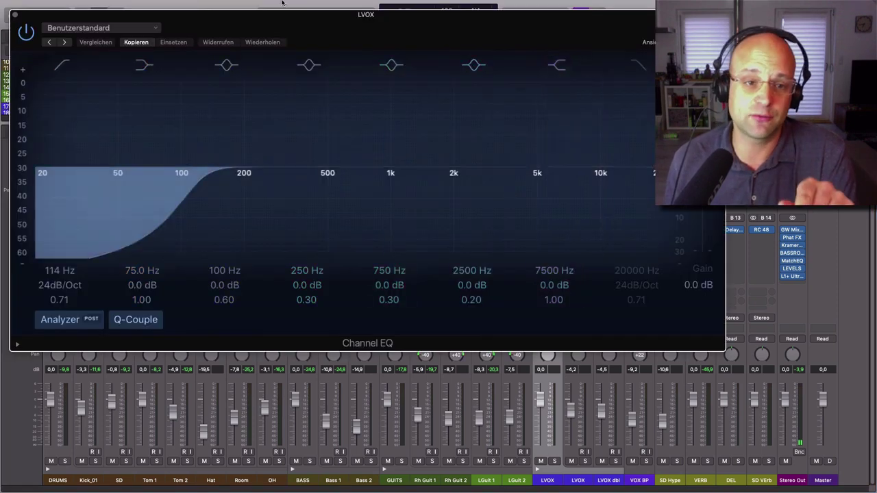
left_click_drag(376, 33, 446, 35)
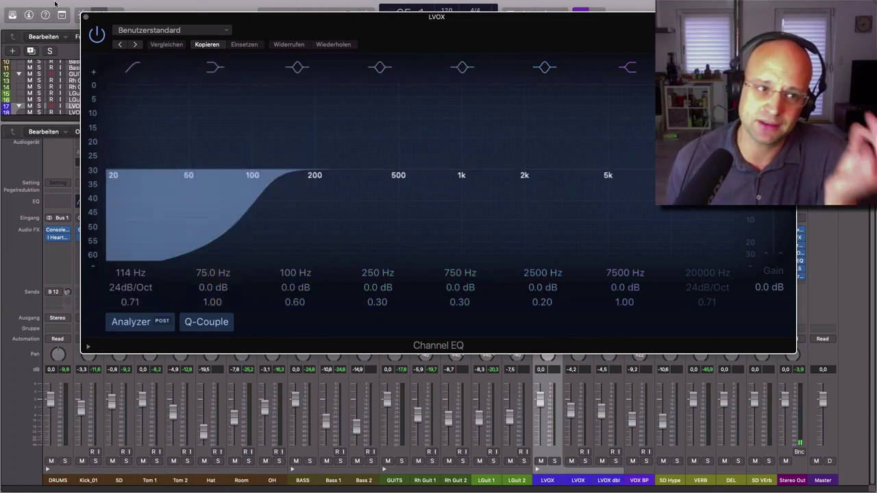
left_click(85, 17)
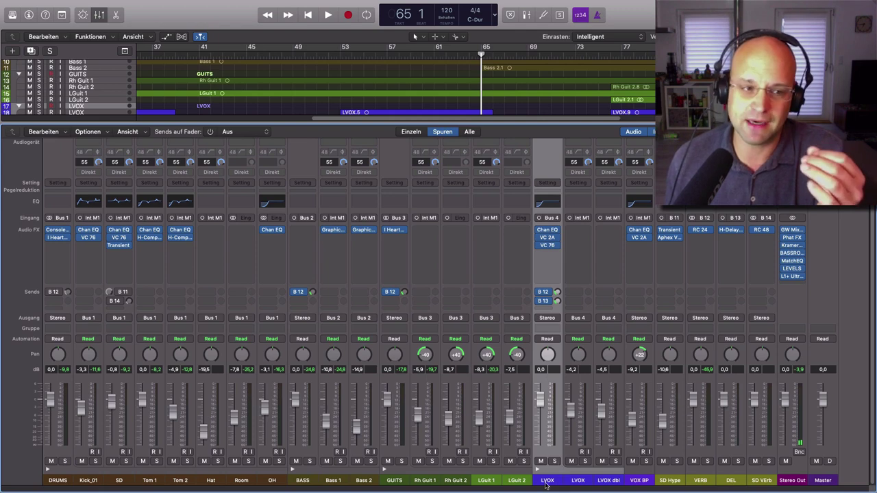
Step: Examine the RC 24 reverb on the VERB channel that receives the B 12 sends
left_click(50, 482)
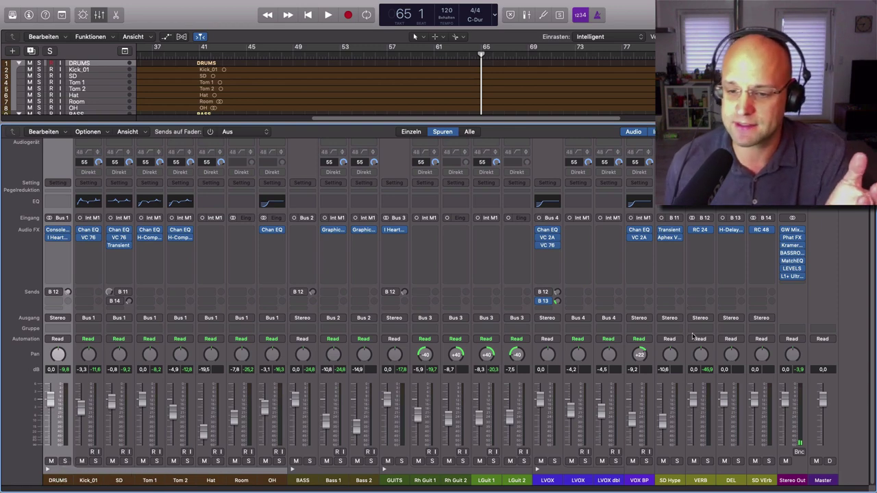
left_click(701, 481)
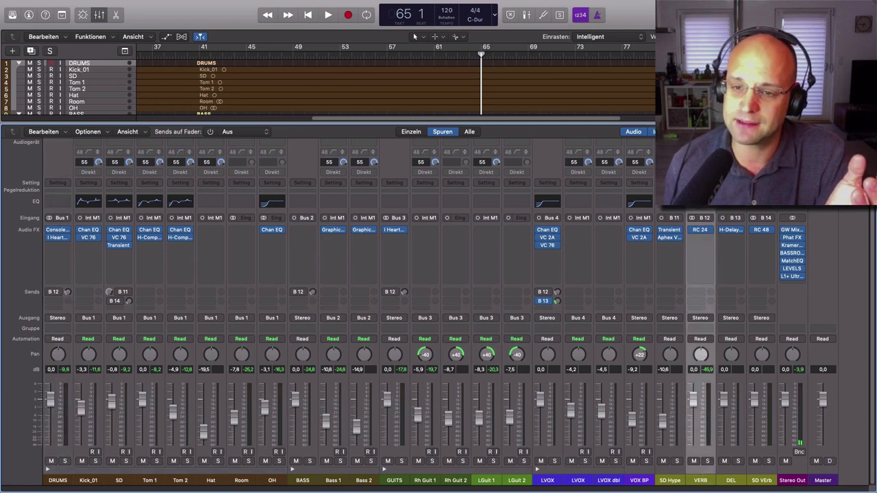
left_click(704, 231)
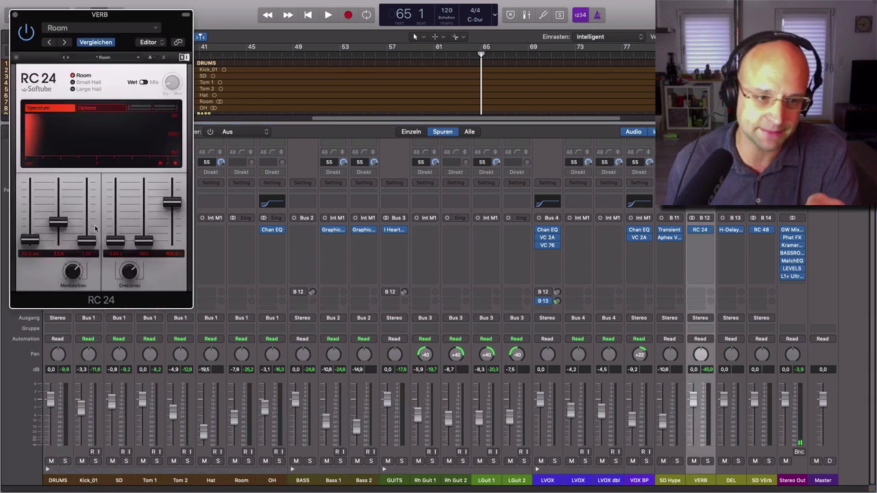
left_click(15, 15)
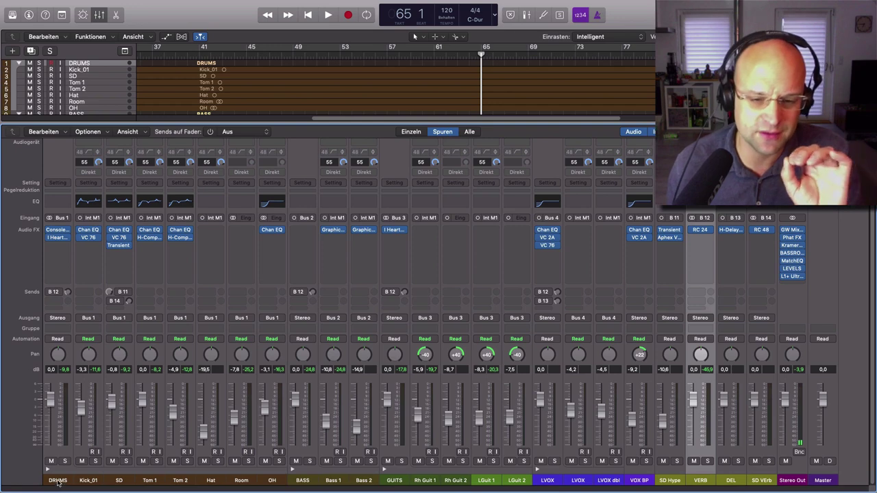
Step: Place the playhead at bar 51 and select all channels from DRUMS through VOX BP
left_click(318, 54)
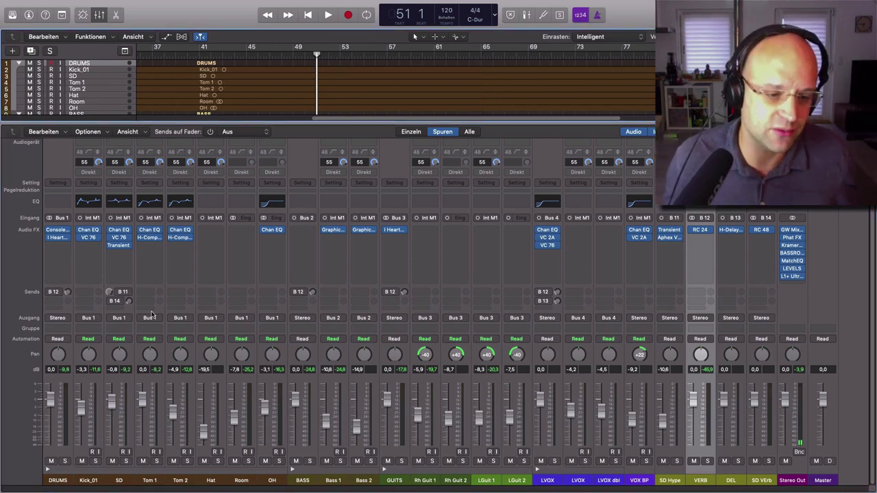
left_click(57, 480)
left_click_drag(134, 484, 642, 483)
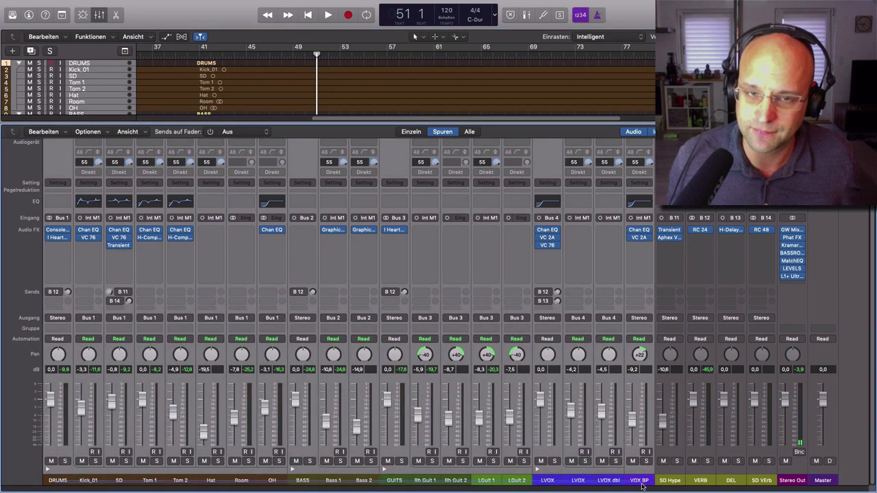
Step: Play the section from about bar 79 to 87, toggling the selected channels' first sends and leaving them on
scroll(288, 72, "left", 5)
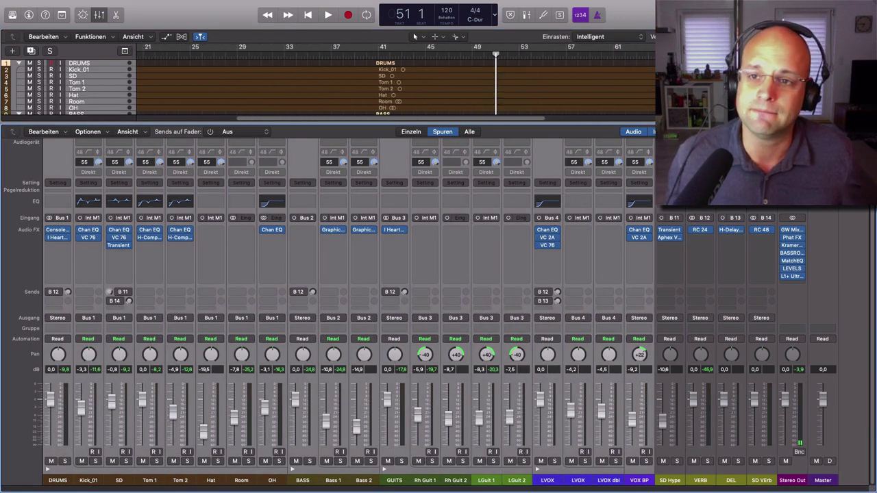
scroll(287, 71, "right", 1)
key("space")
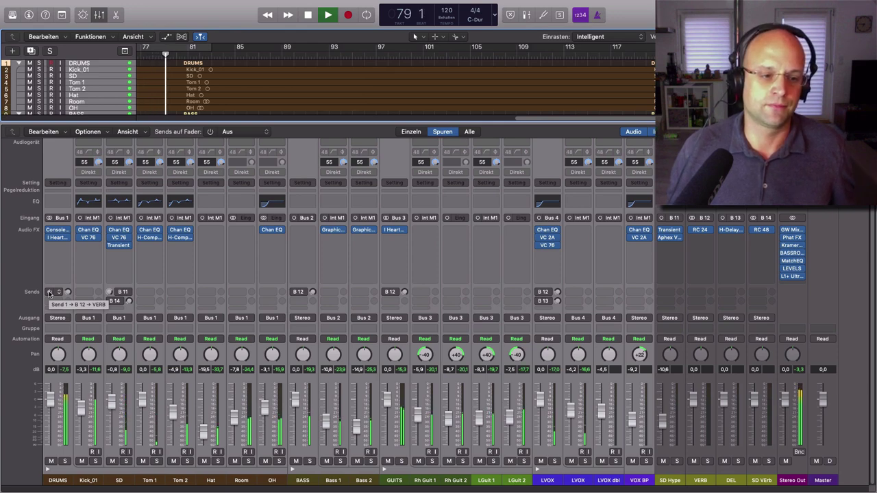
left_click(50, 292)
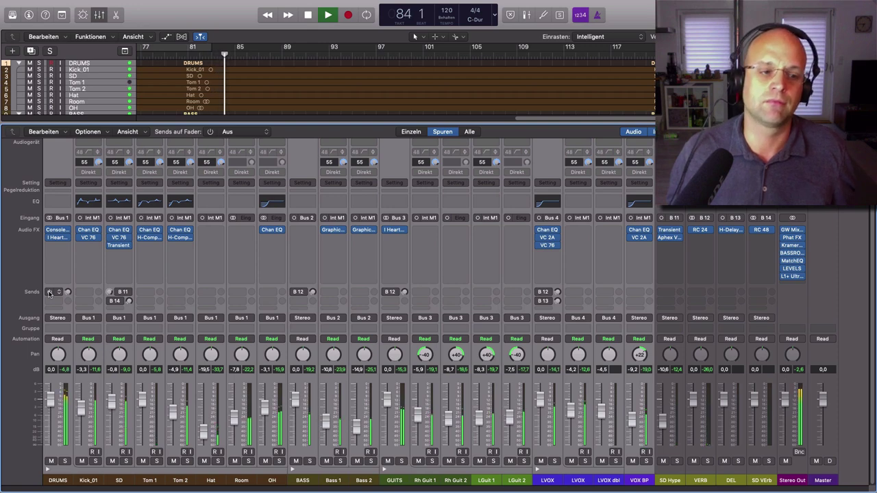
left_click(50, 293)
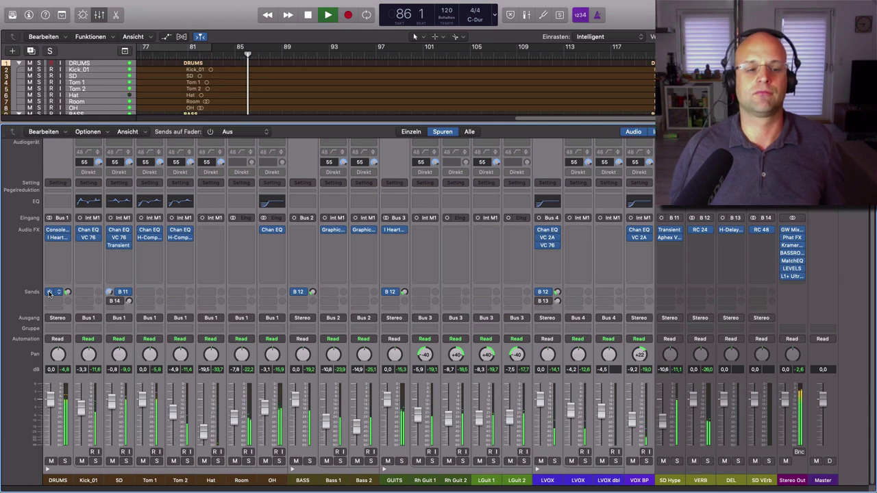
key("space")
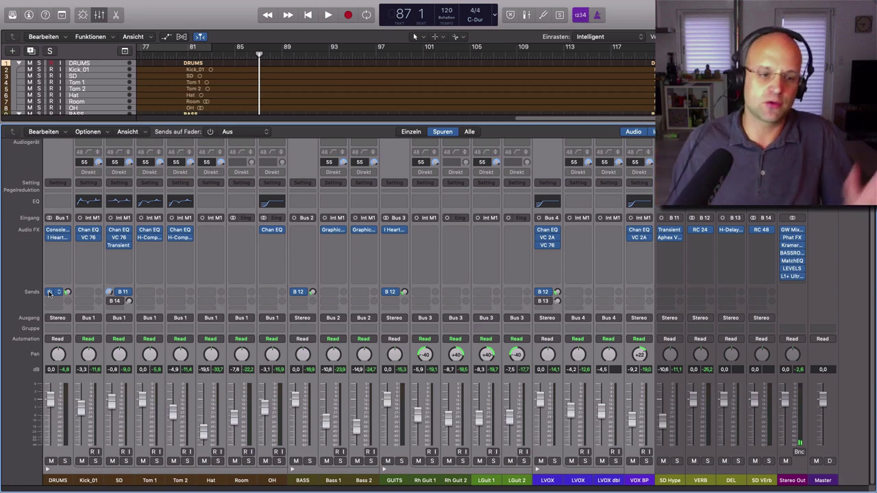
Step: Solo the DRUMS bus and play from about bar 84, comparing the sound with its B 12 reverb send off and on
left_click(64, 461)
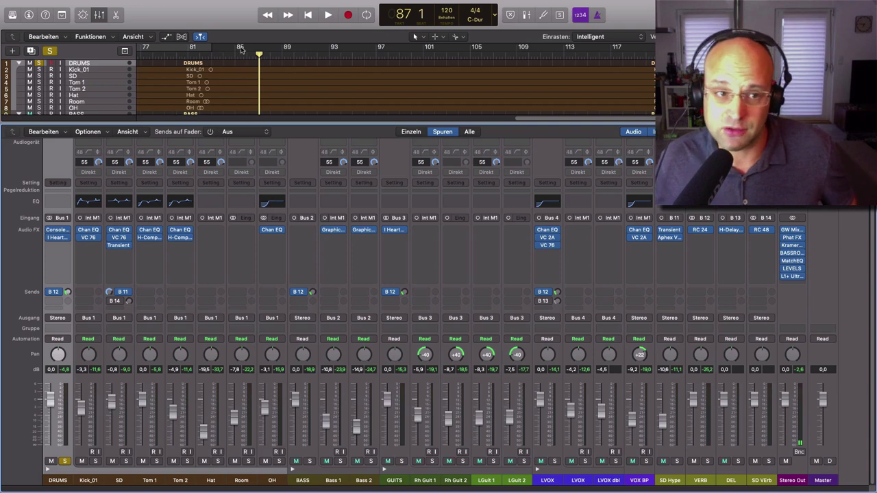
left_click(223, 54)
key("space")
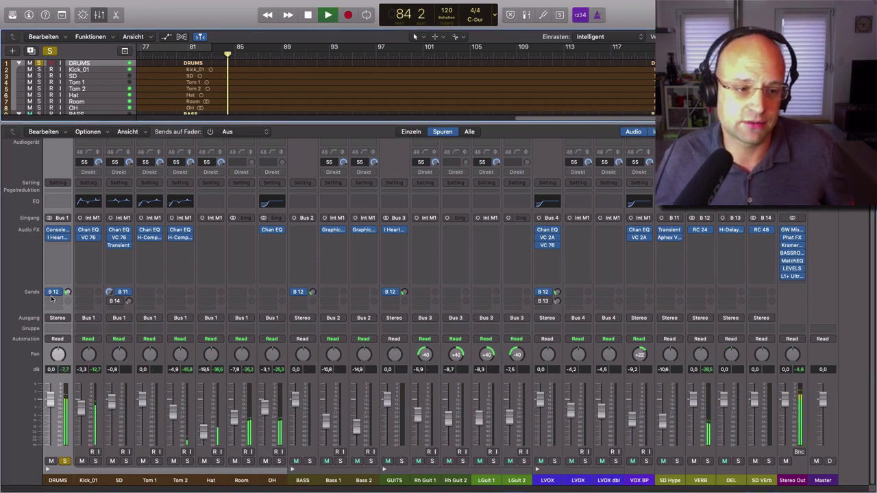
left_click(48, 293)
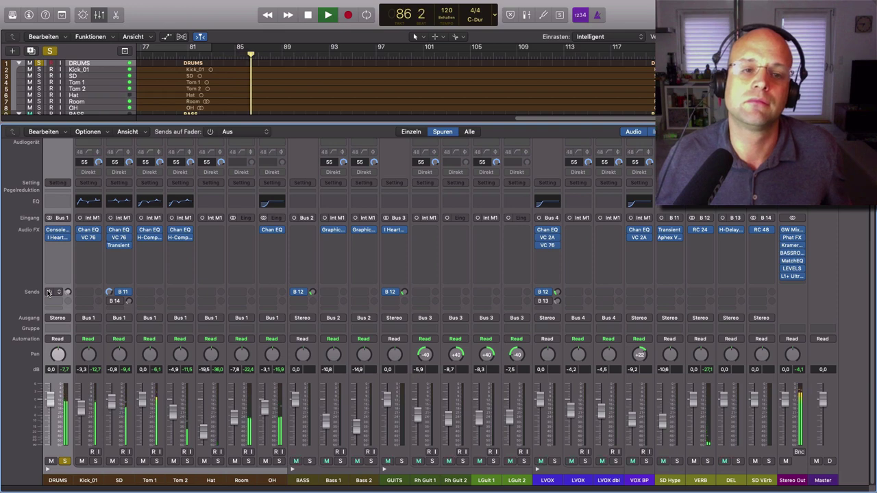
left_click(48, 292)
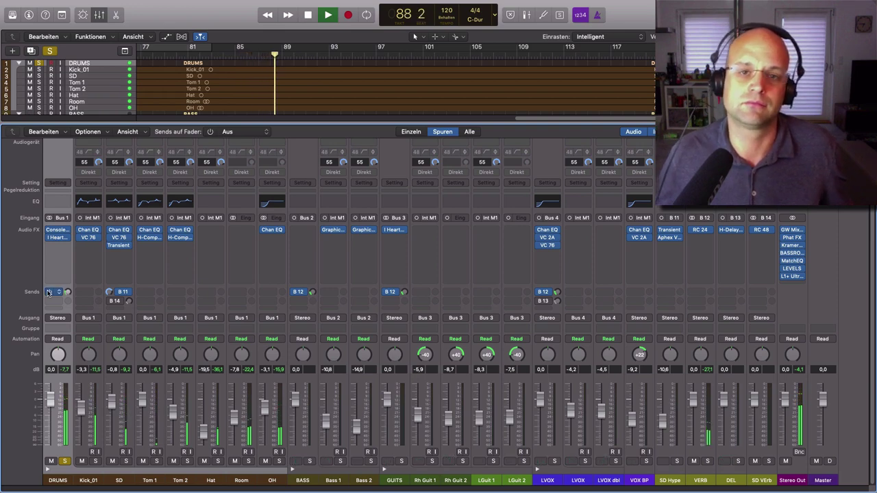
key("space")
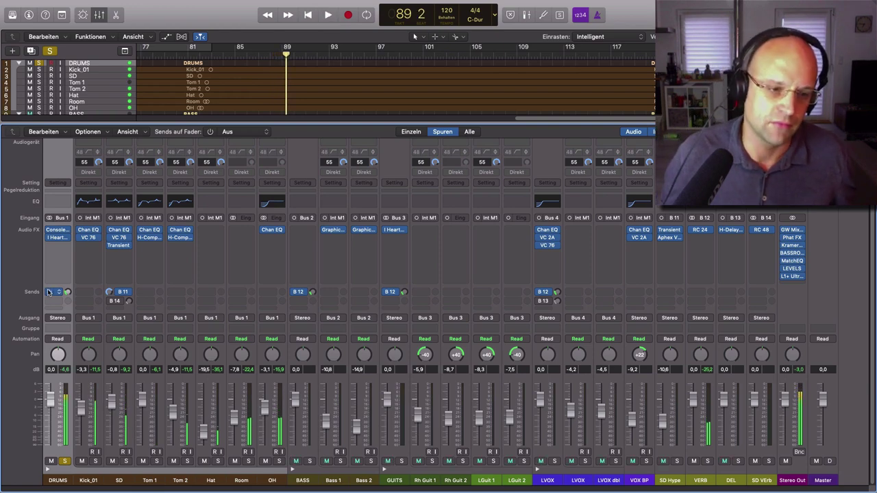
Step: Return the playhead to bar 3 near the song's start and unsolo the DRUMS bus
scroll(144, 64, "left", 15)
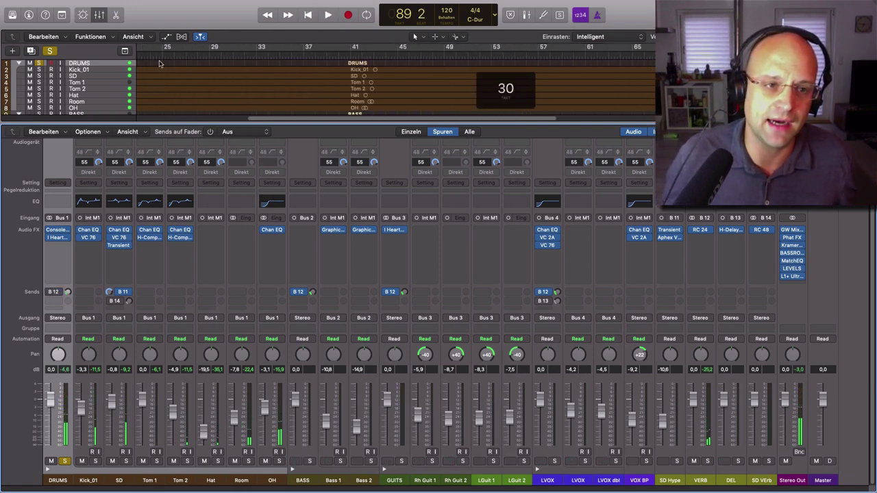
scroll(144, 64, "left", 4)
key("Return")
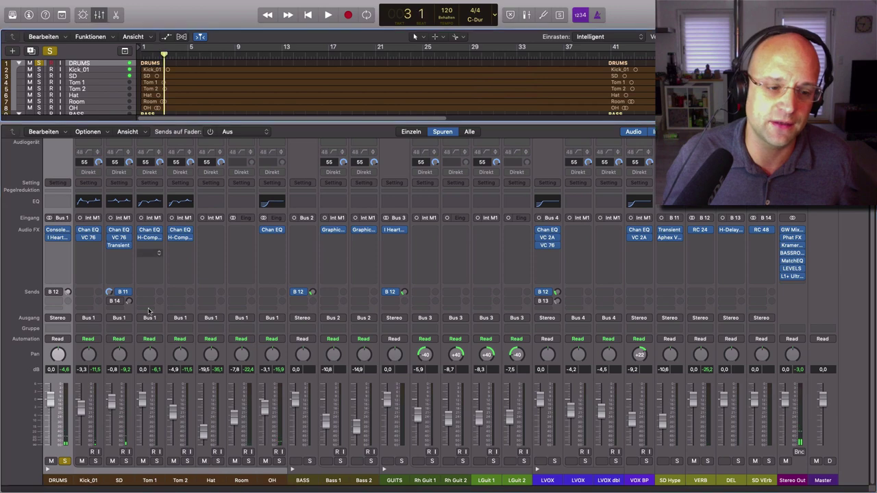
left_click(64, 461)
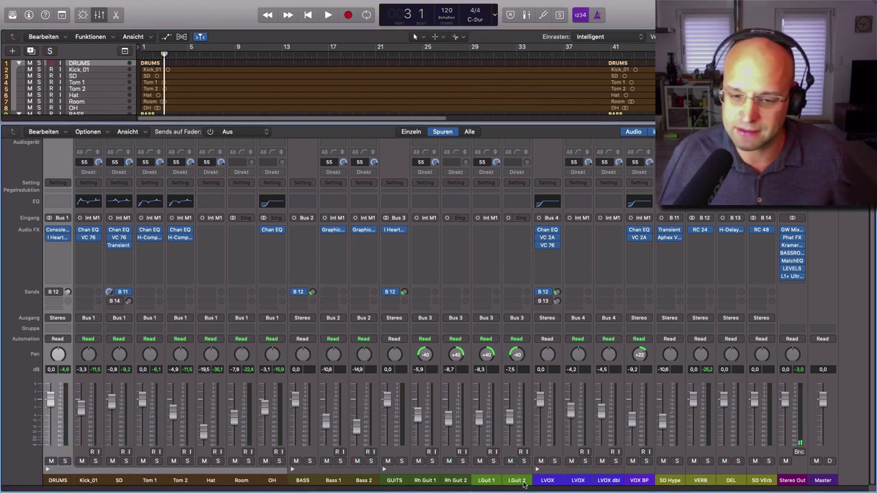
Step: Play from bar 3, switching on the B 12 reverb send of the GUITS bus and adjusting its level slightly
left_click(394, 481)
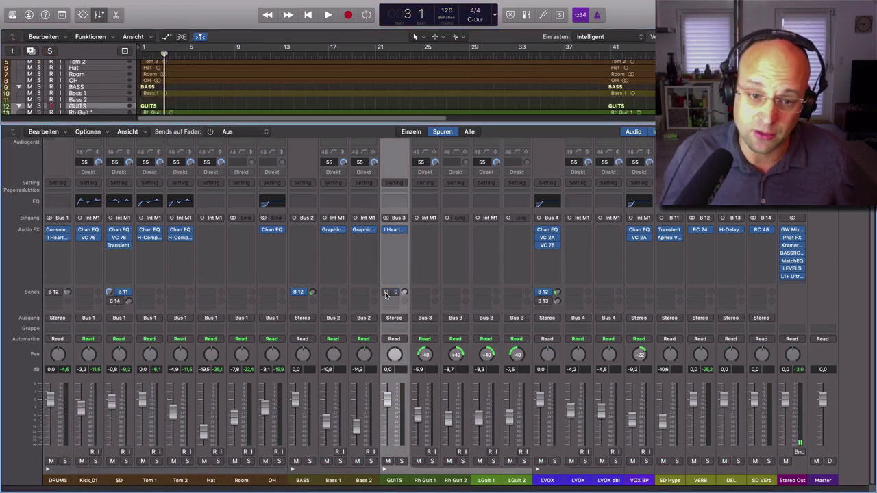
key("space")
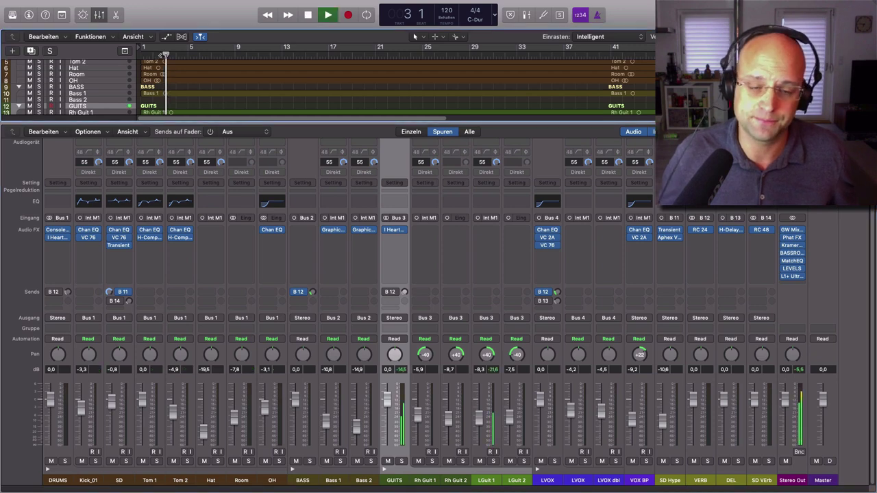
left_click(386, 292)
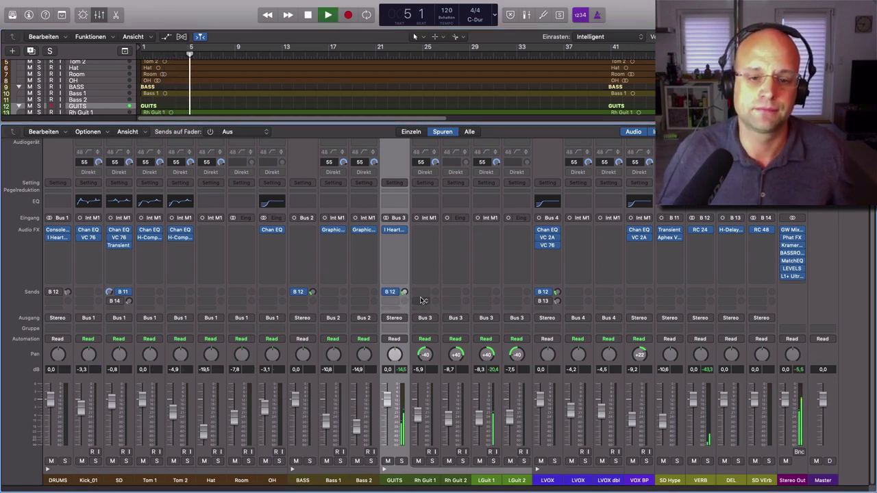
left_click_drag(405, 293, 405, 288)
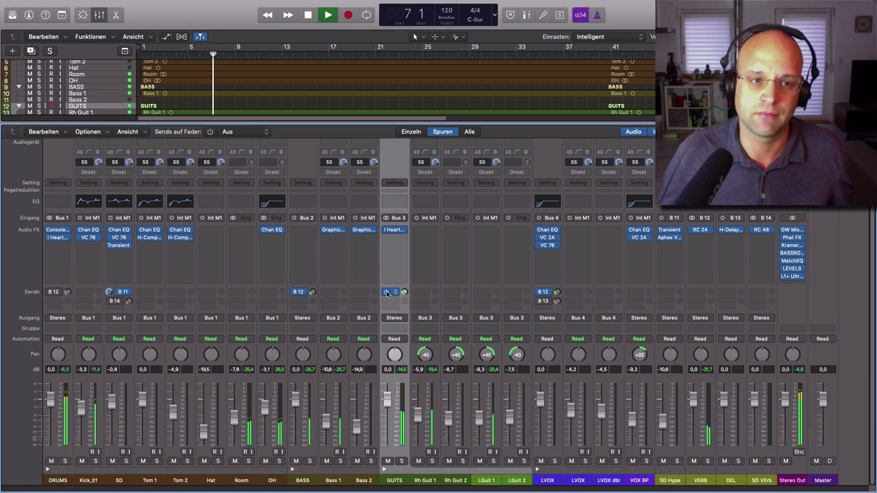
Step: Listen to GUITS in solo up to about bar 12 while toggling its B 12 send, then stop and unsolo it
key("s")
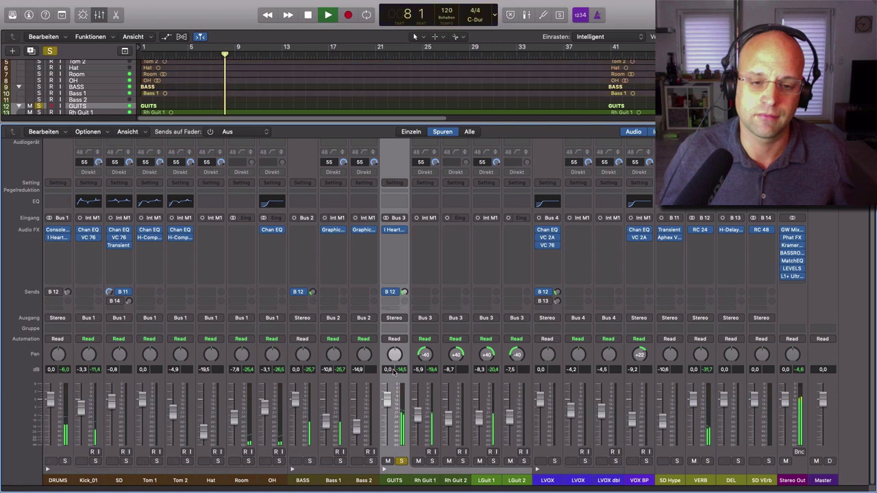
left_click(385, 294)
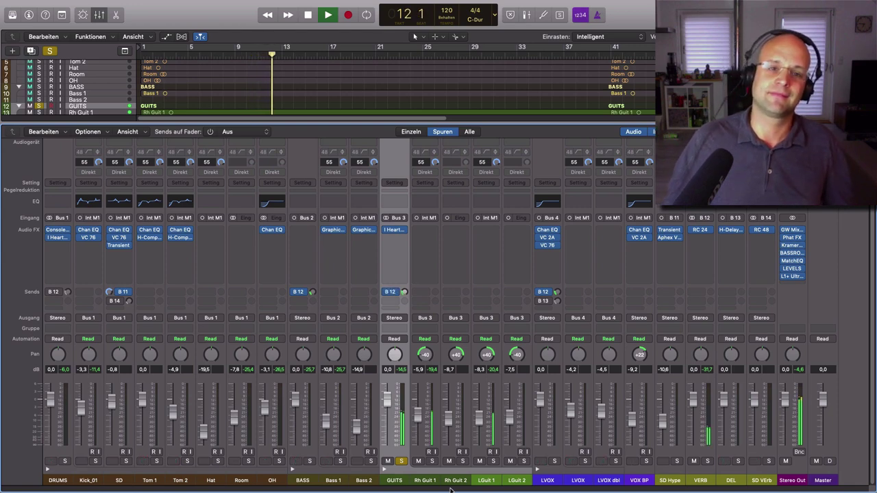
key("space")
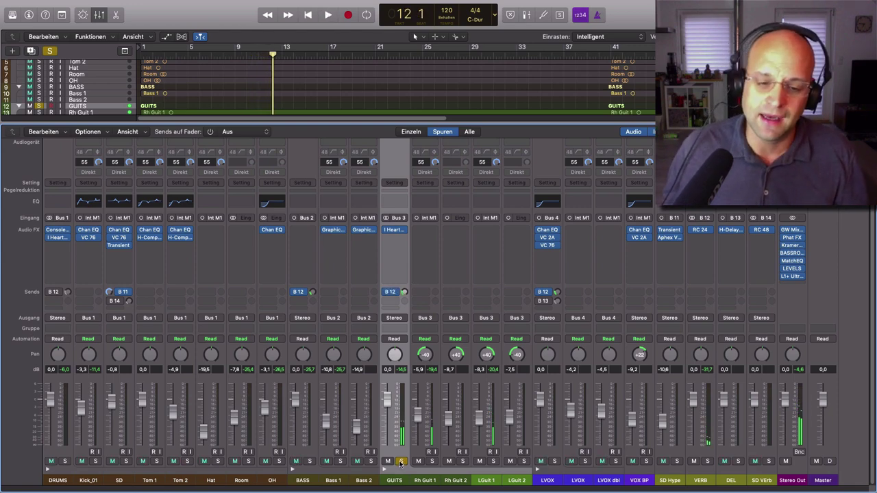
left_click(401, 461)
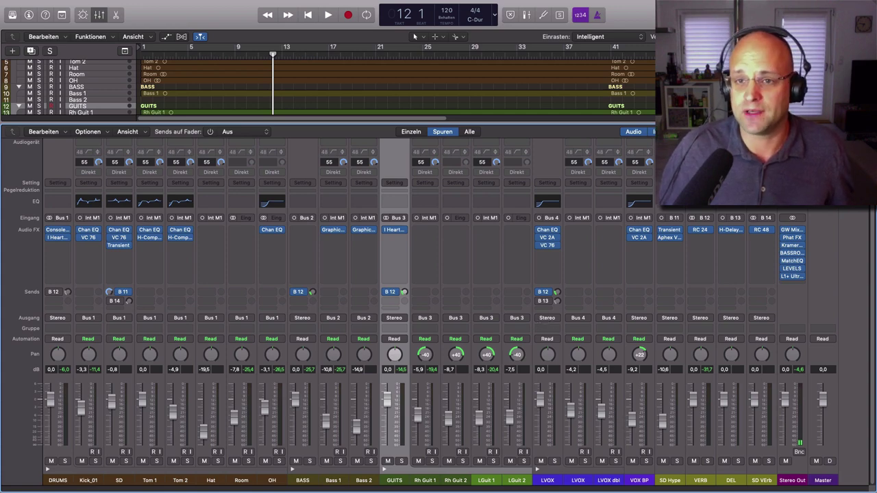
Step: Play the mix from about bar 72 to 84 and switch on the LVOX bus's B 13 delay send
scroll(506, 89, "right", 10)
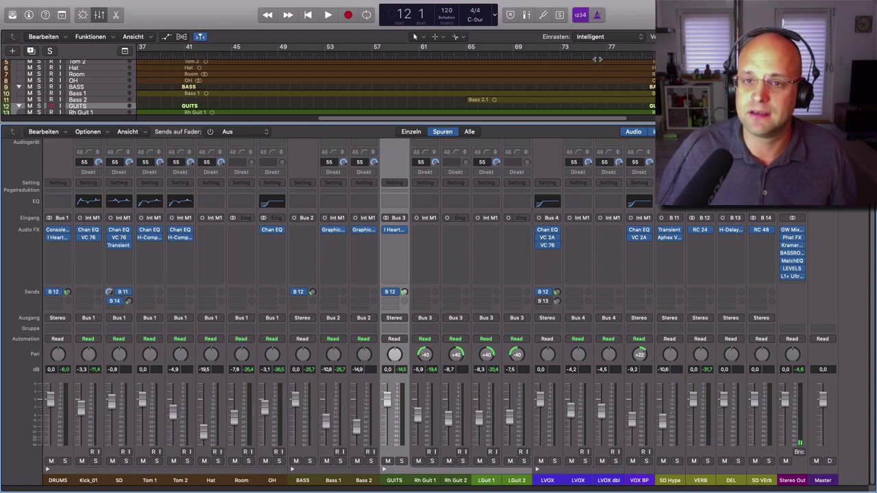
left_click(549, 54)
key("space")
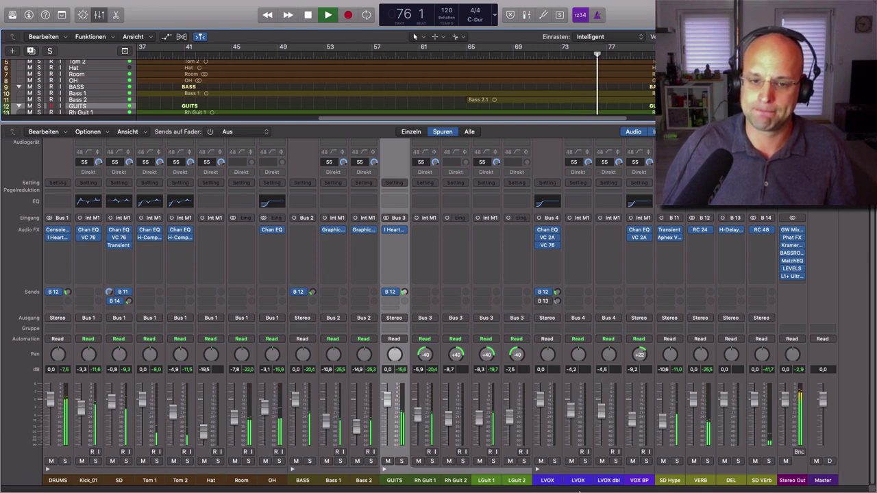
left_click(538, 302)
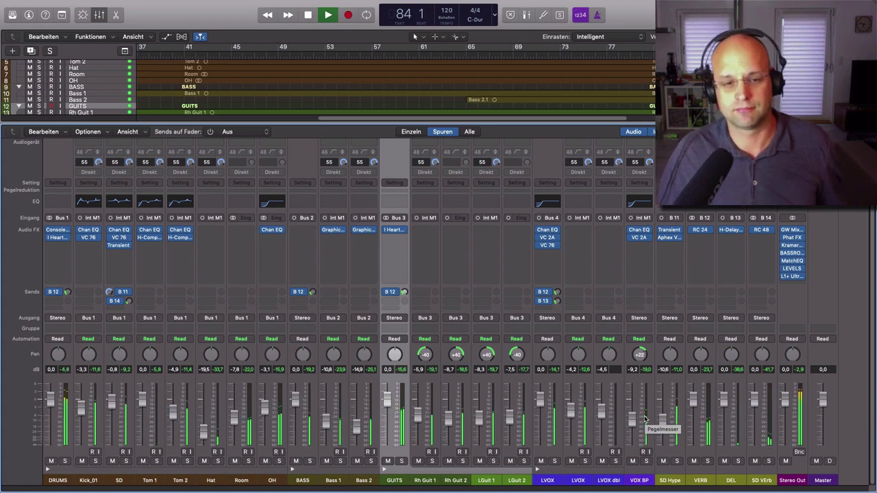
key("space")
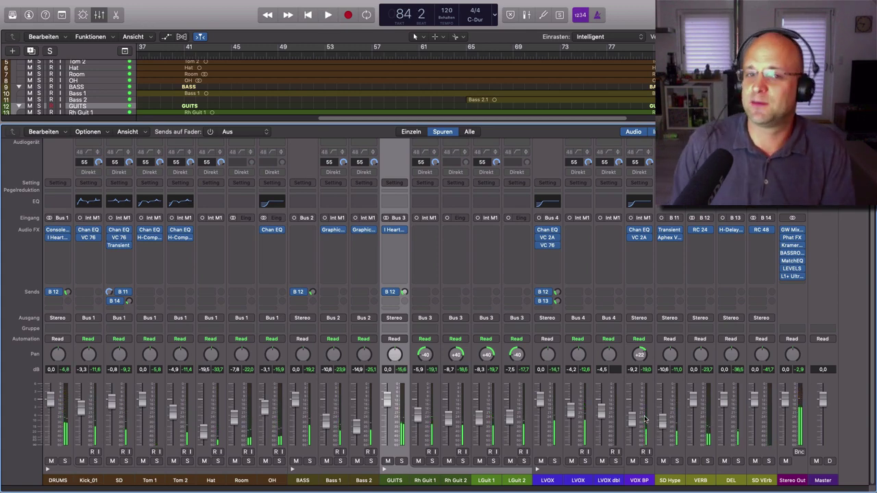